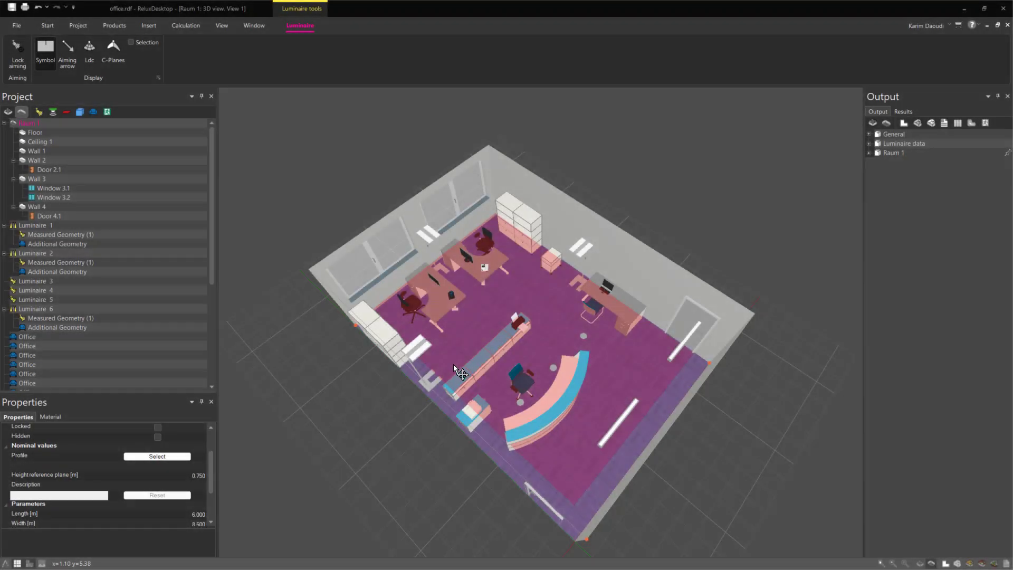
{"action": "scroll", "coordinate": [453, 365], "scroll_direction": "up", "scroll_amount": 1}
{"action": "scroll", "coordinate": [451, 363], "scroll_direction": "up", "scroll_amount": 1}
{"action": "scroll", "coordinate": [451, 363], "scroll_direction": "up", "scroll_amount": 1}
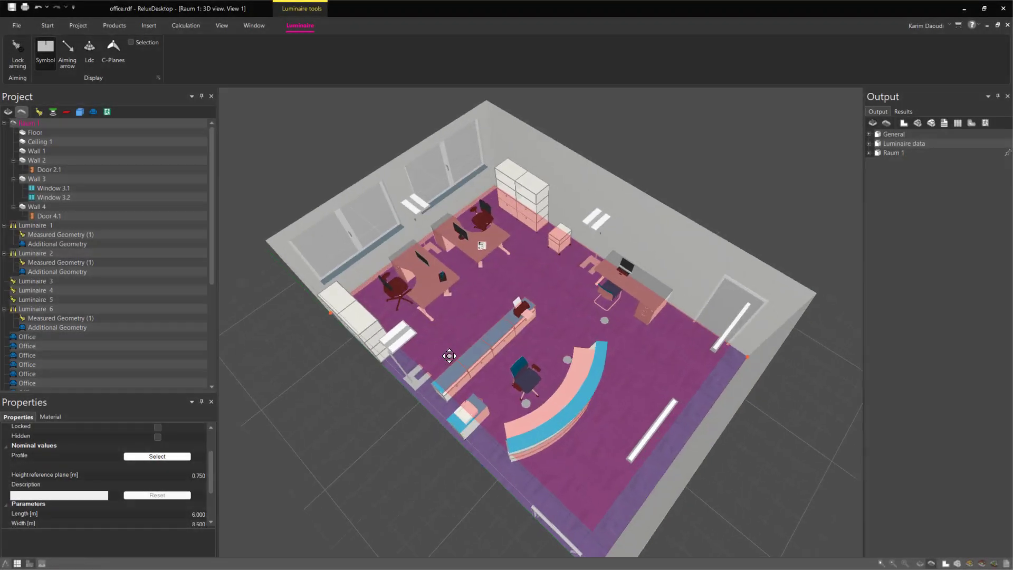
- Orbit the furnished office model to a low 3D perspective and show the Start tools
{"action": "mouse_move", "coordinate": [449, 355]}
{"action": "left_mouse_down"}
{"action": "mouse_move", "coordinate": [497, 383]}
{"action": "mouse_move", "coordinate": [388, 381]}
{"action": "mouse_move", "coordinate": [376, 366]}
{"action": "left_mouse_up"}
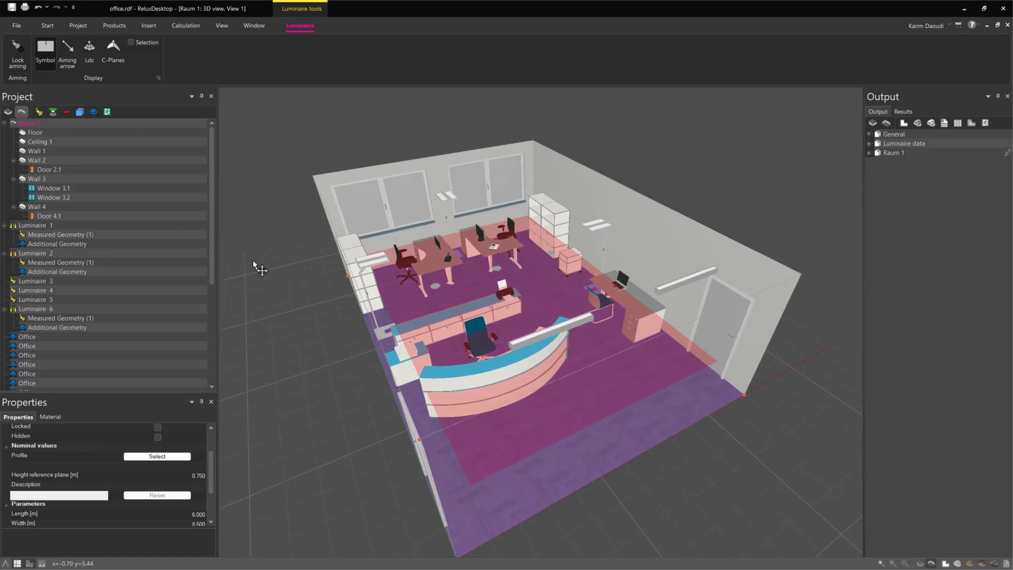
{"action": "left_click", "coordinate": [48, 26]}
- Switch the view to the room's floor plan and bring up the product tools
{"action": "left_click", "coordinate": [52, 51]}
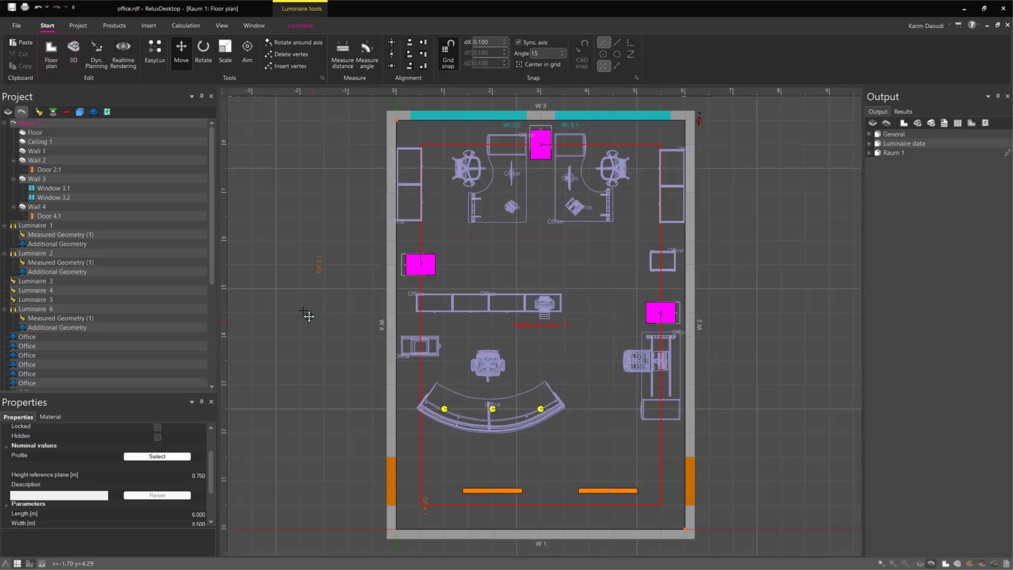
{"action": "left_click", "coordinate": [299, 25]}
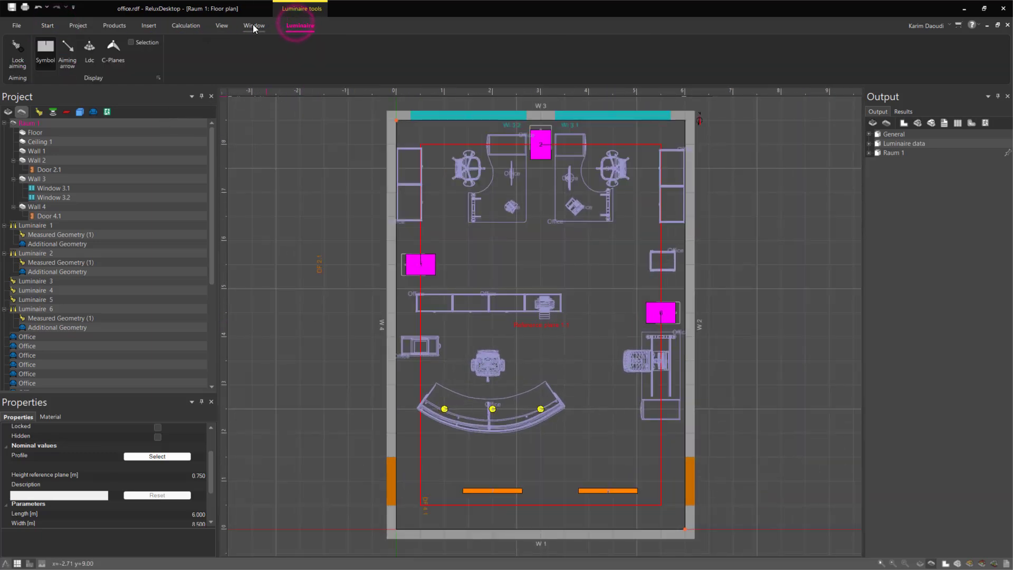
{"action": "left_click", "coordinate": [104, 26]}
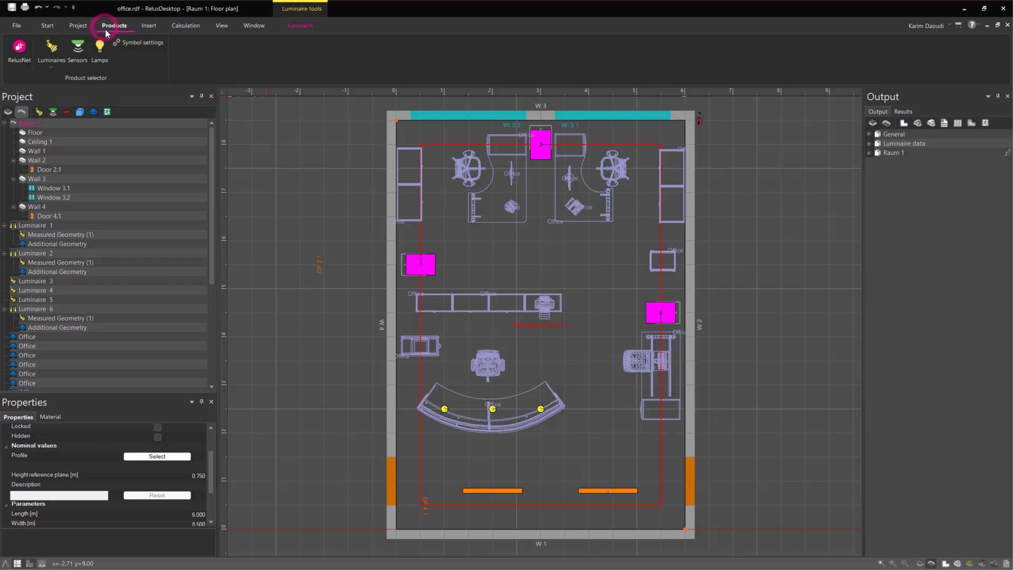
- In Symbol settings, give the 70 W round luminaire type the label DL and save
{"action": "left_click", "coordinate": [137, 43]}
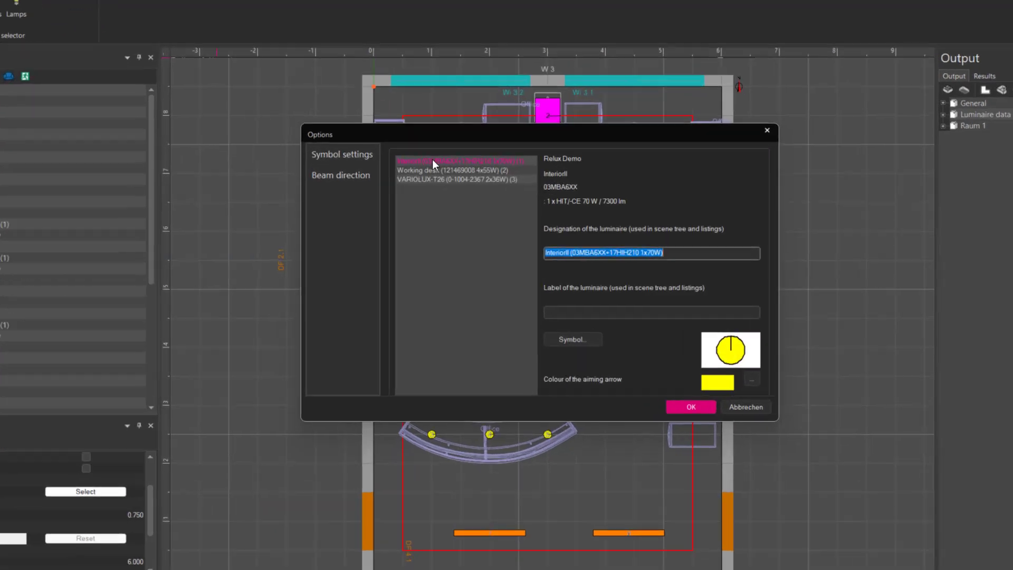
{"action": "left_click", "coordinate": [445, 180]}
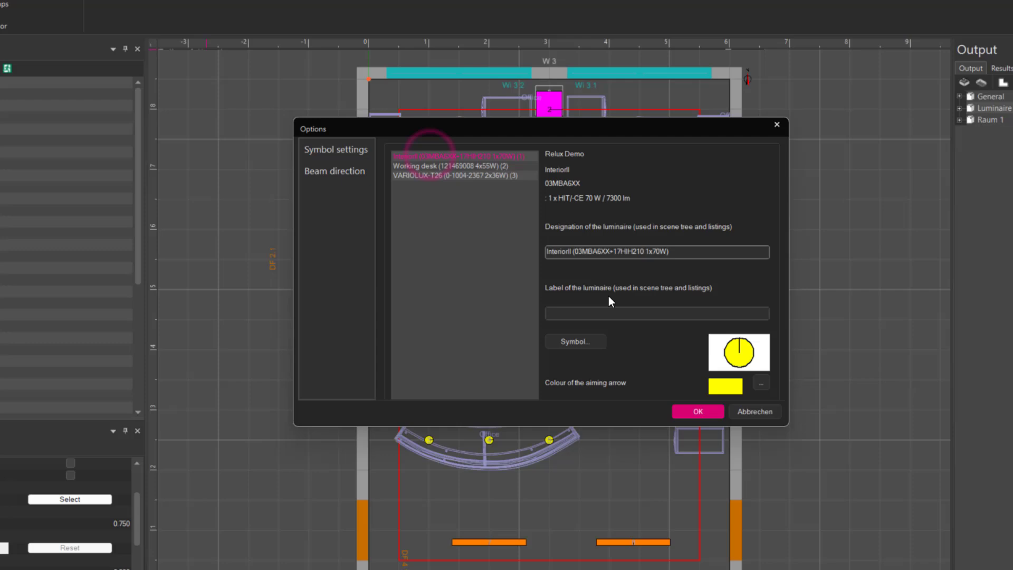
{"action": "left_click", "coordinate": [592, 312]}
{"action": "left_click", "coordinate": [702, 413]}
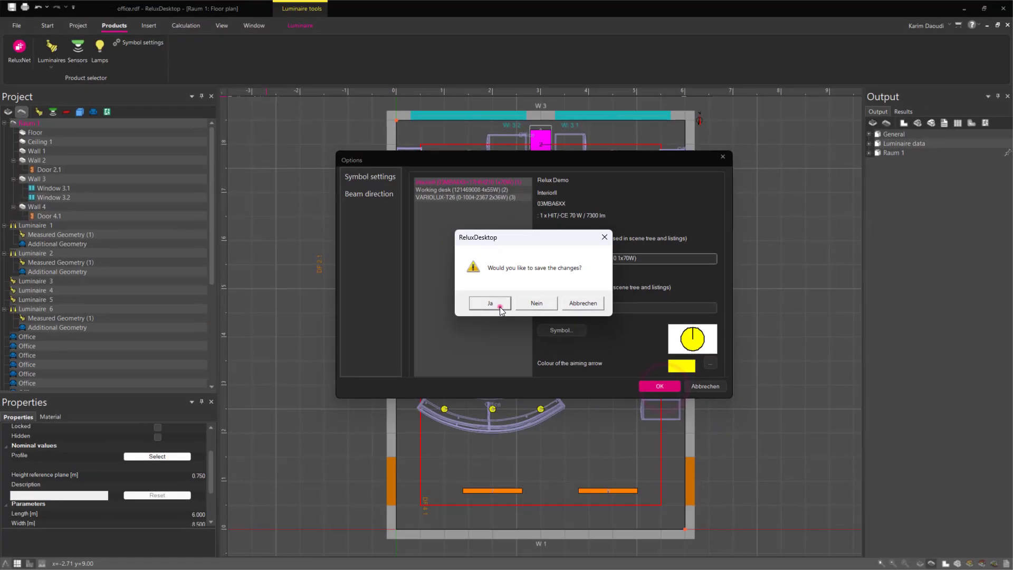
{"action": "left_click", "coordinate": [498, 311]}
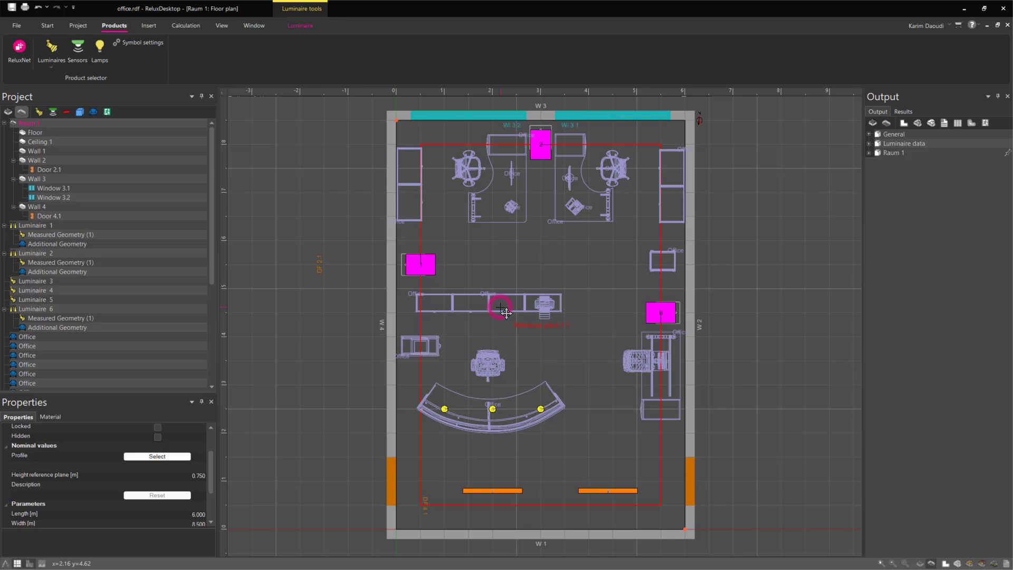
- In Symbol settings, enter label SL for Working desk and LL for VARIOLUX-T26, then save
{"action": "left_click", "coordinate": [146, 41]}
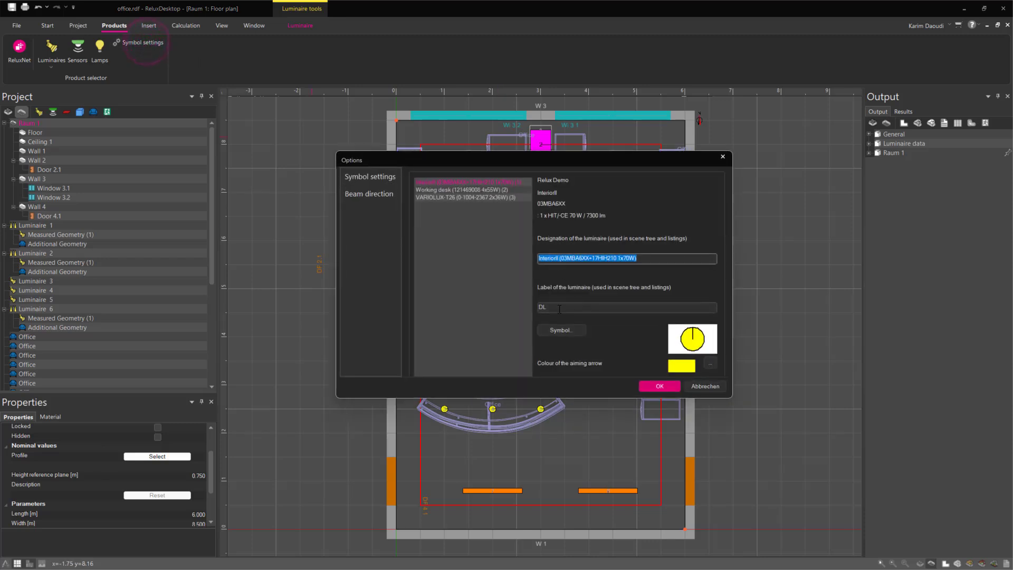
{"action": "left_click", "coordinate": [469, 188]}
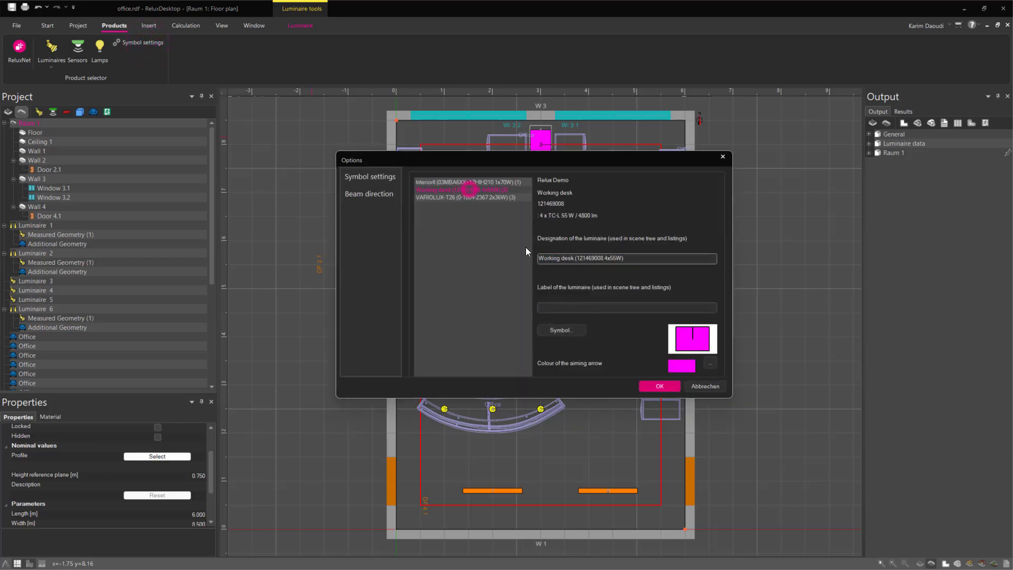
{"action": "left_click", "coordinate": [563, 307]}
{"action": "type", "text": "SL"}
{"action": "key", "text": "Down"}
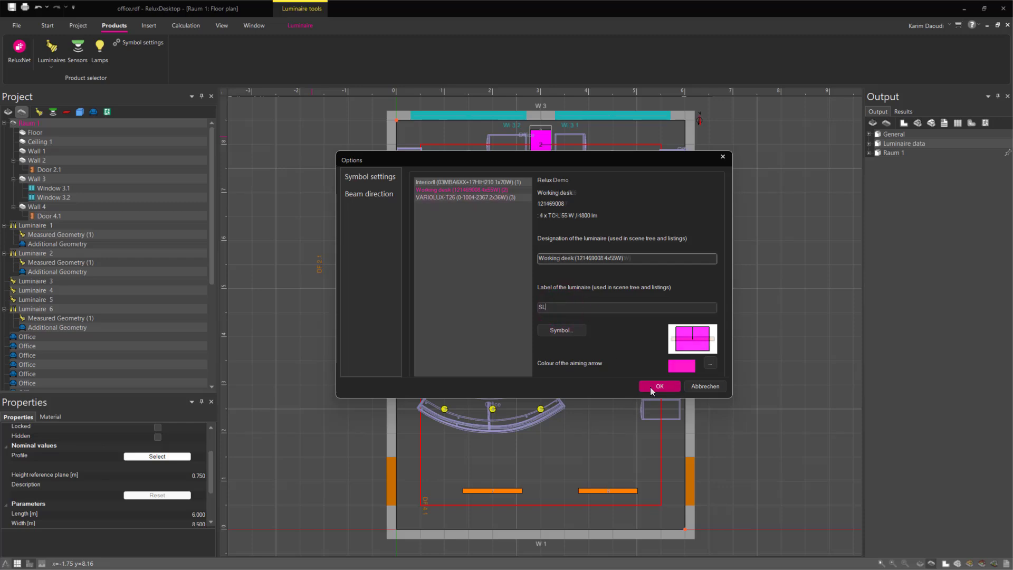
{"action": "left_click", "coordinate": [592, 302]}
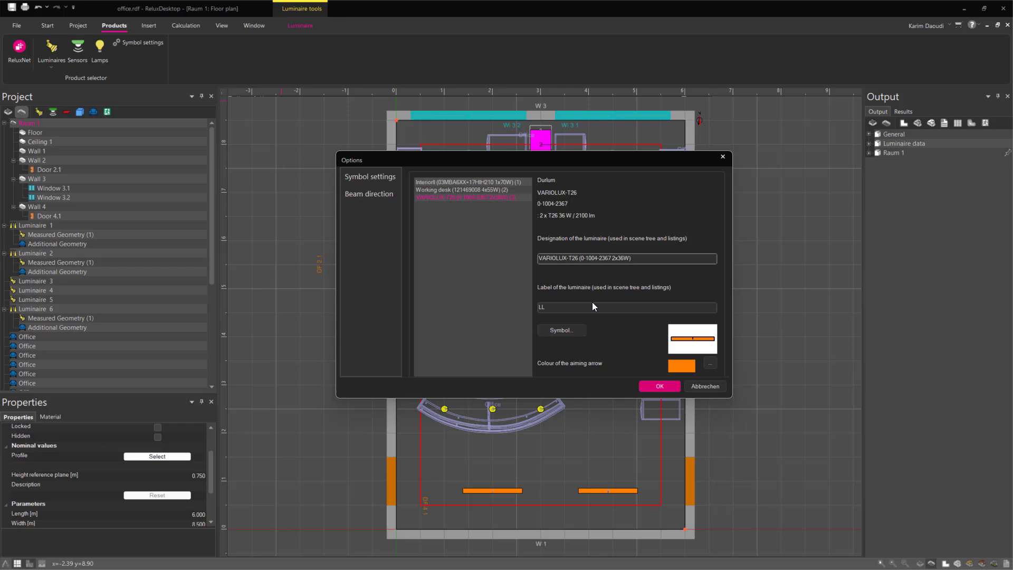
{"action": "left_click", "coordinate": [657, 386]}
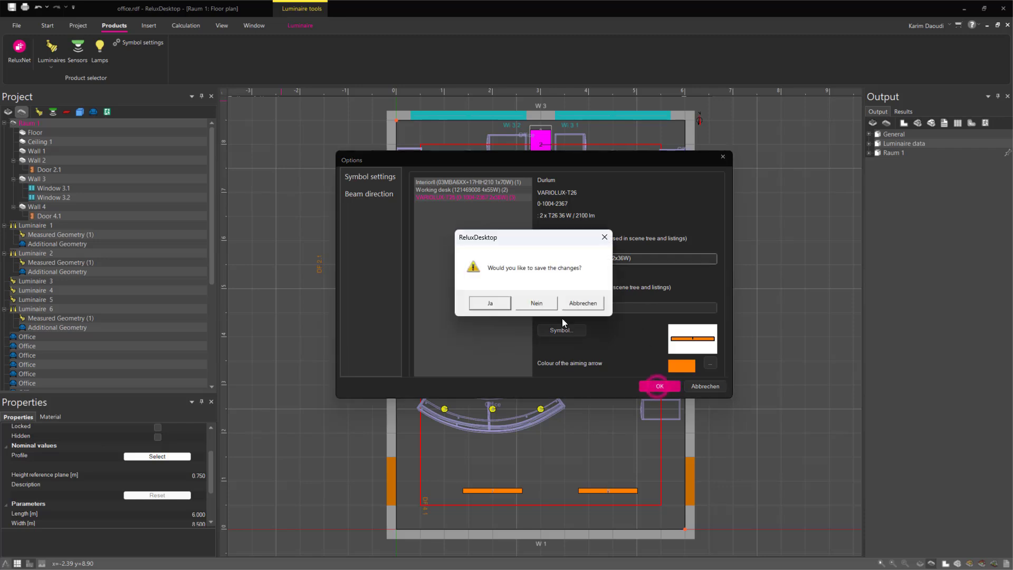
{"action": "left_click", "coordinate": [493, 306]}
{"action": "scroll", "coordinate": [362, 371], "scroll_direction": "up", "scroll_amount": 1}
{"action": "scroll", "coordinate": [351, 351], "scroll_direction": "up", "scroll_amount": 1}
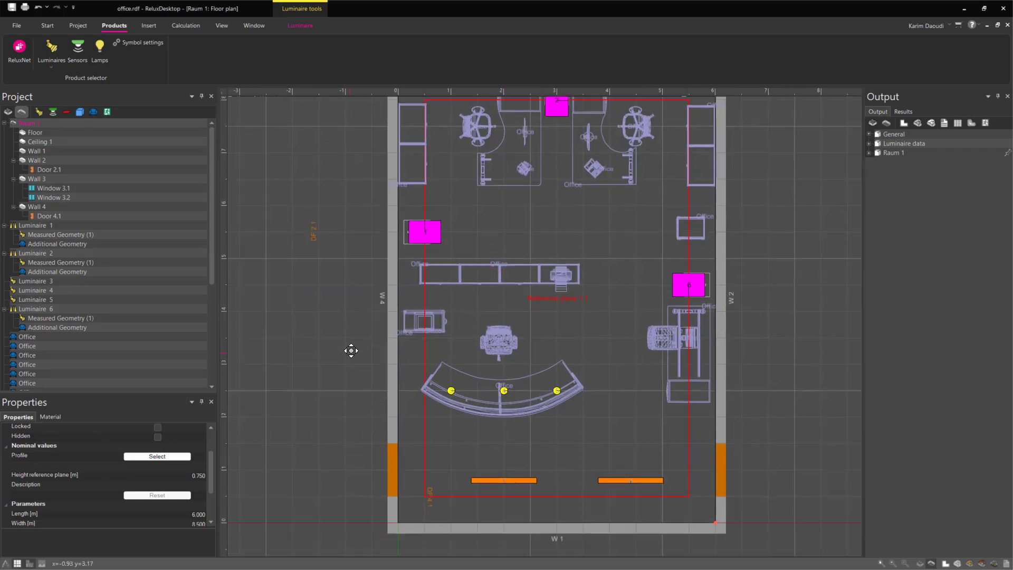
{"action": "scroll", "coordinate": [351, 351], "scroll_direction": "up", "scroll_amount": 1}
- Turn on Show luminaire labels in the floor plan properties
{"action": "right_click", "coordinate": [289, 310]}
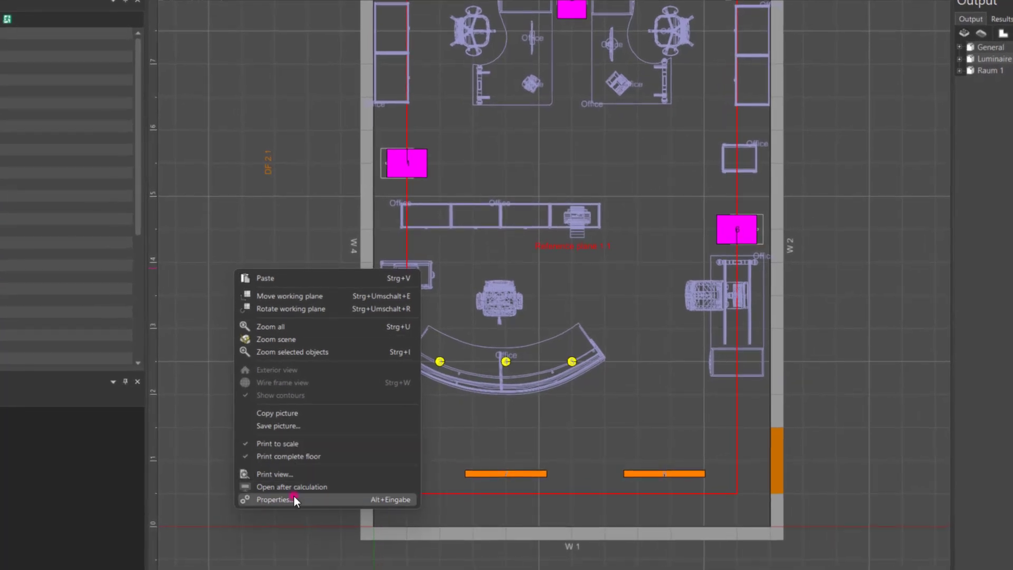
{"action": "left_click", "coordinate": [303, 496]}
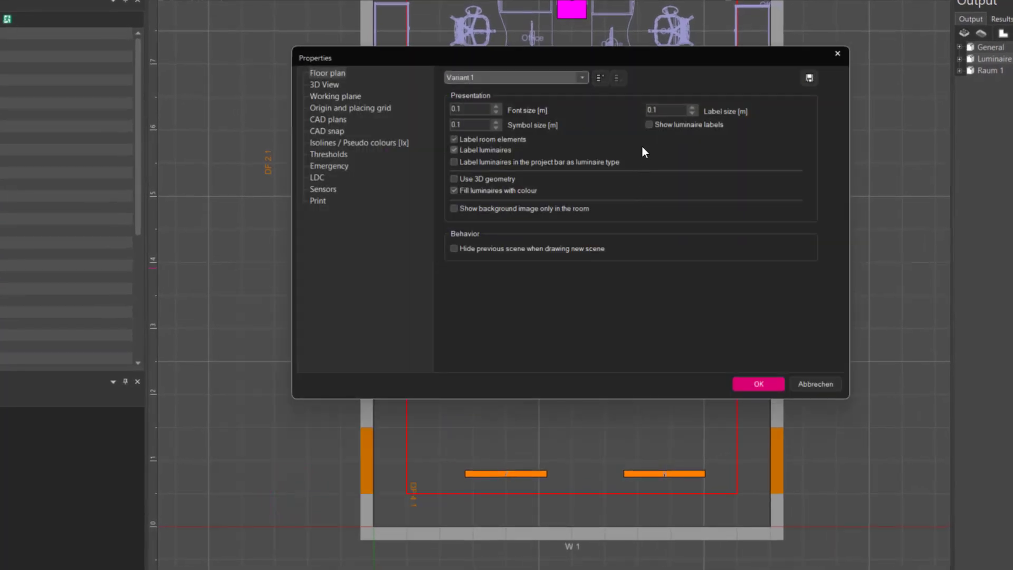
{"action": "left_click", "coordinate": [651, 124]}
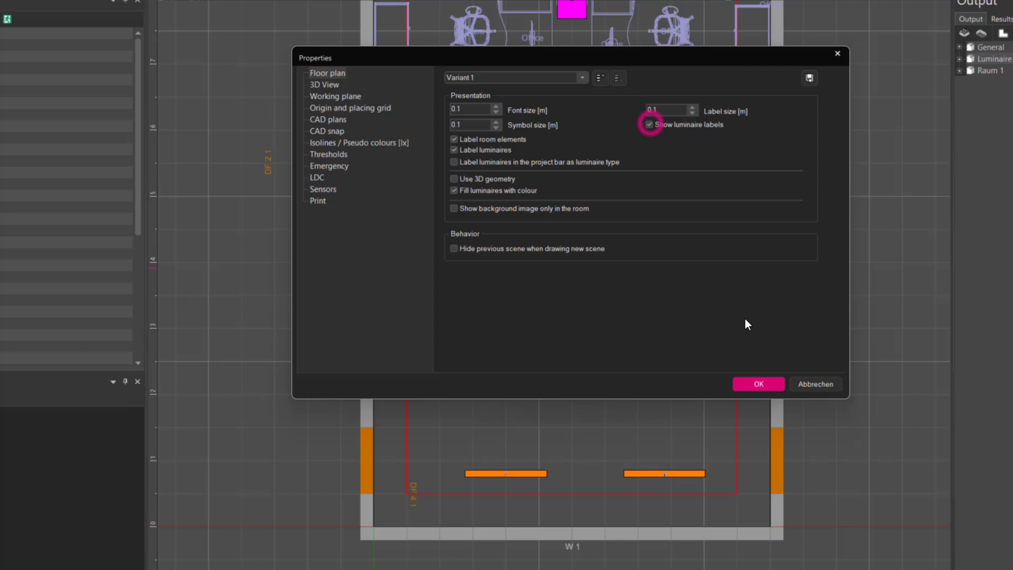
{"action": "left_click", "coordinate": [758, 384]}
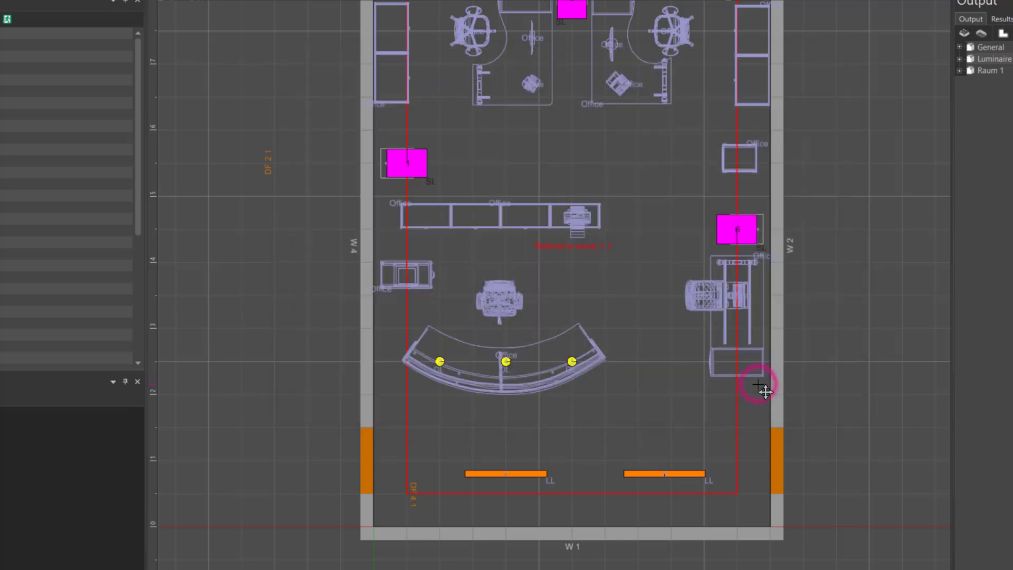
{"action": "scroll", "coordinate": [656, 487], "scroll_direction": "up", "scroll_amount": 2}
{"action": "scroll", "coordinate": [695, 501], "scroll_direction": "up", "scroll_amount": 2}
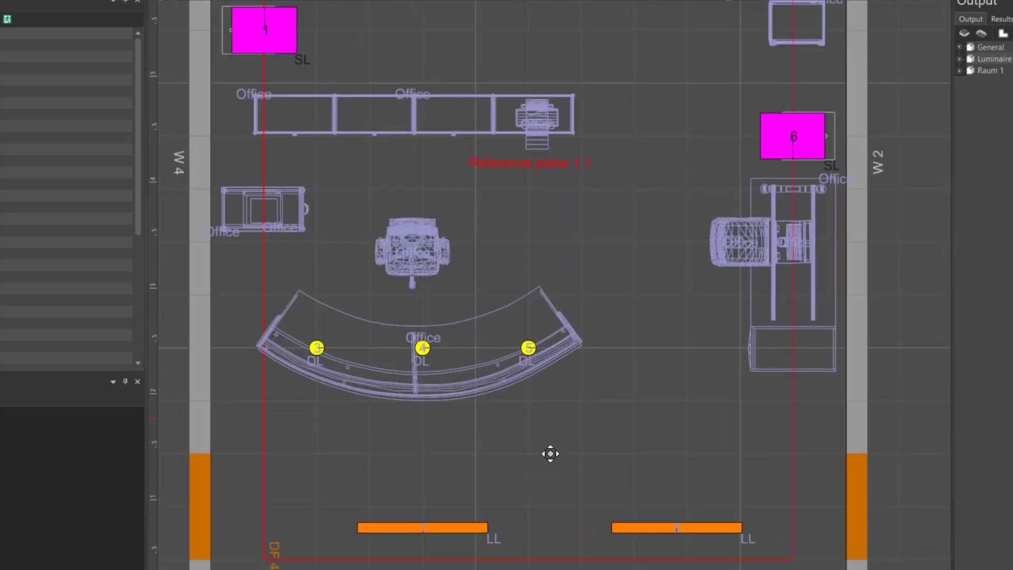
{"action": "scroll", "coordinate": [658, 398], "scroll_direction": "up", "scroll_amount": 1}
{"action": "scroll", "coordinate": [666, 396], "scroll_direction": "down", "scroll_amount": 1}
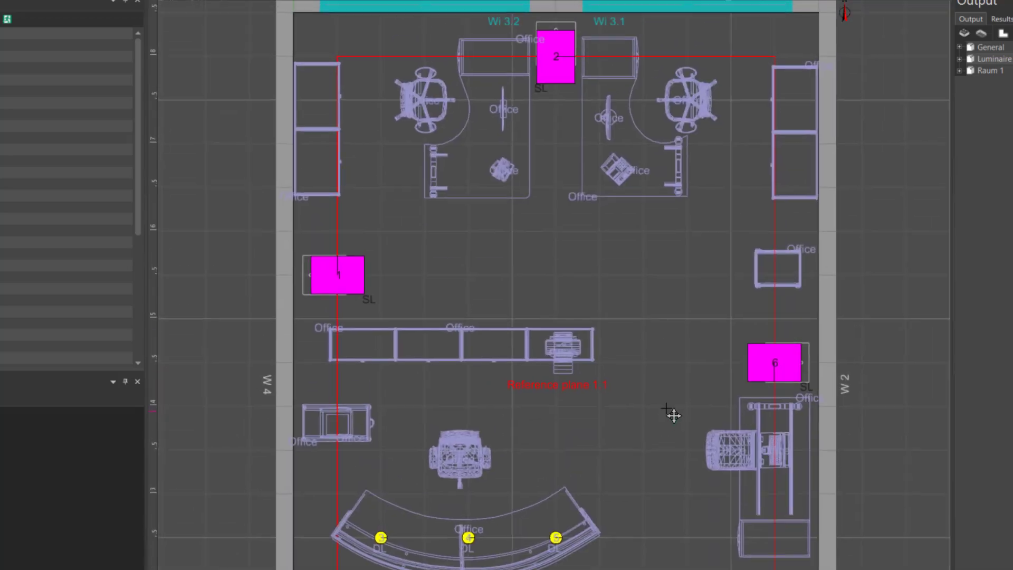
{"action": "scroll", "coordinate": [657, 370], "scroll_direction": "down", "scroll_amount": 1}
{"action": "scroll", "coordinate": [641, 372], "scroll_direction": "down", "scroll_amount": 1}
{"action": "scroll", "coordinate": [630, 367], "scroll_direction": "down", "scroll_amount": 1}
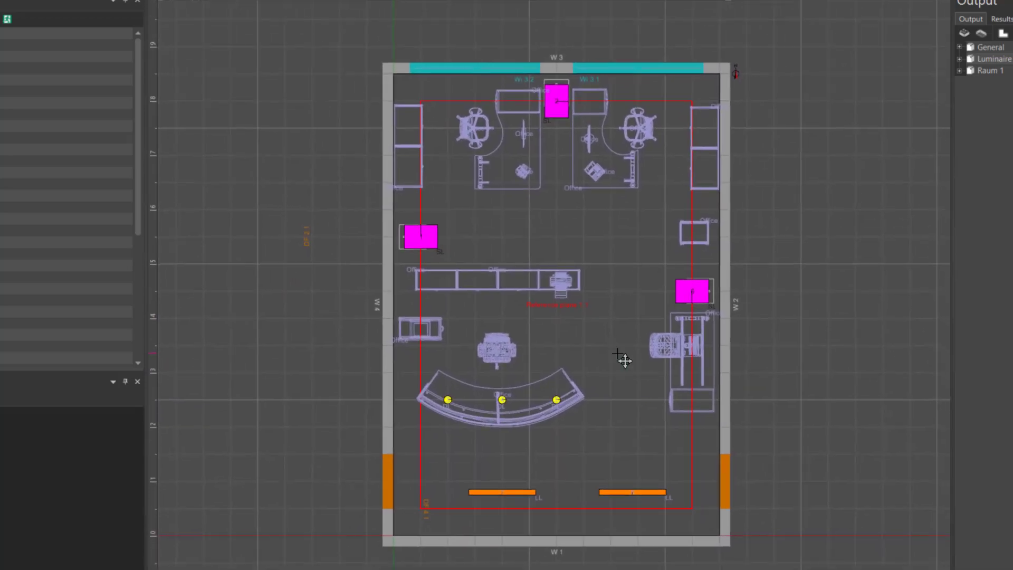
{"action": "scroll", "coordinate": [625, 357], "scroll_direction": "up", "scroll_amount": 1}
{"action": "left_click", "coordinate": [238, 305]}
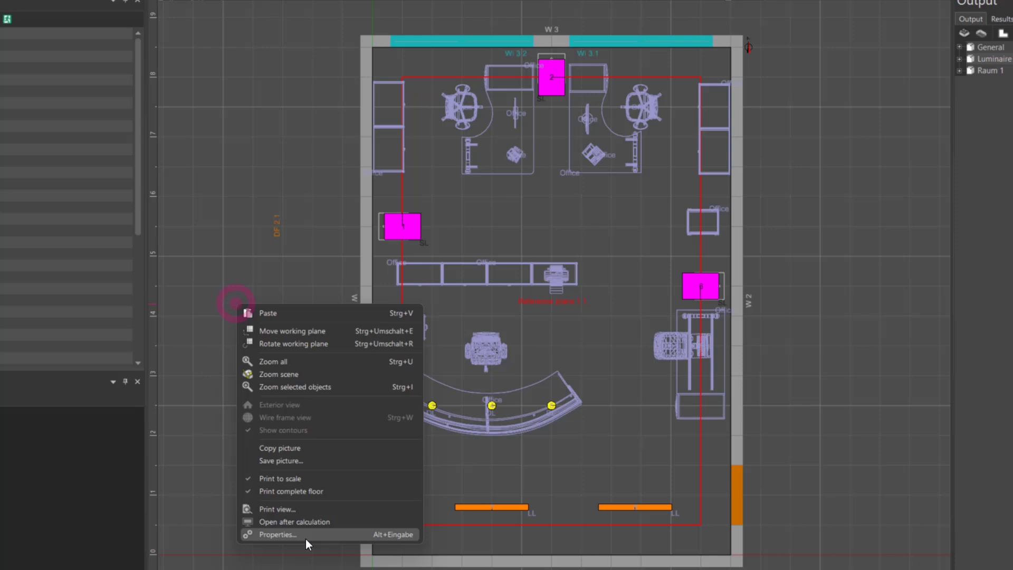
- Change the floor plan's Label size [m] to 0.2 in Properties
{"action": "left_click", "coordinate": [307, 541]}
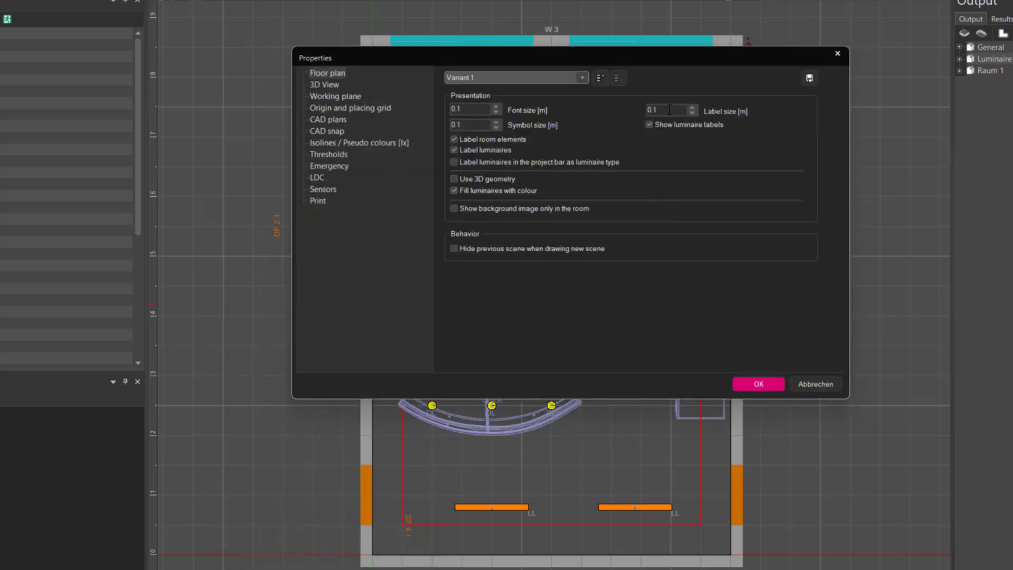
{"action": "left_click", "coordinate": [670, 111]}
{"action": "key", "text": "BackSpace"}
{"action": "key", "text": "BackSpace"}
{"action": "type", "text": "2"}
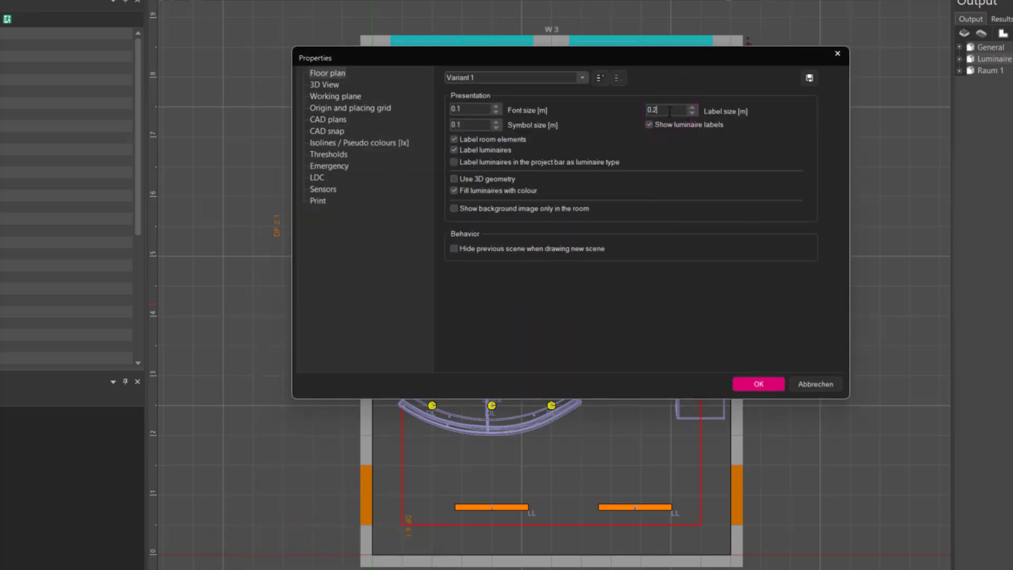
{"action": "left_click", "coordinate": [767, 386]}
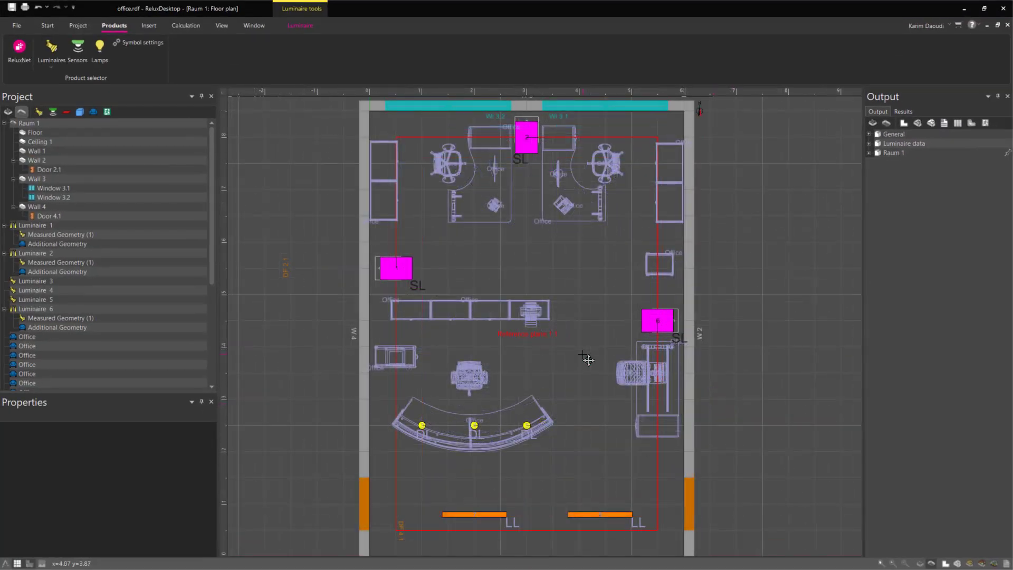
- Run the artificial light calculation, ignoring the luminaire collisions
{"action": "left_click", "coordinate": [189, 27]}
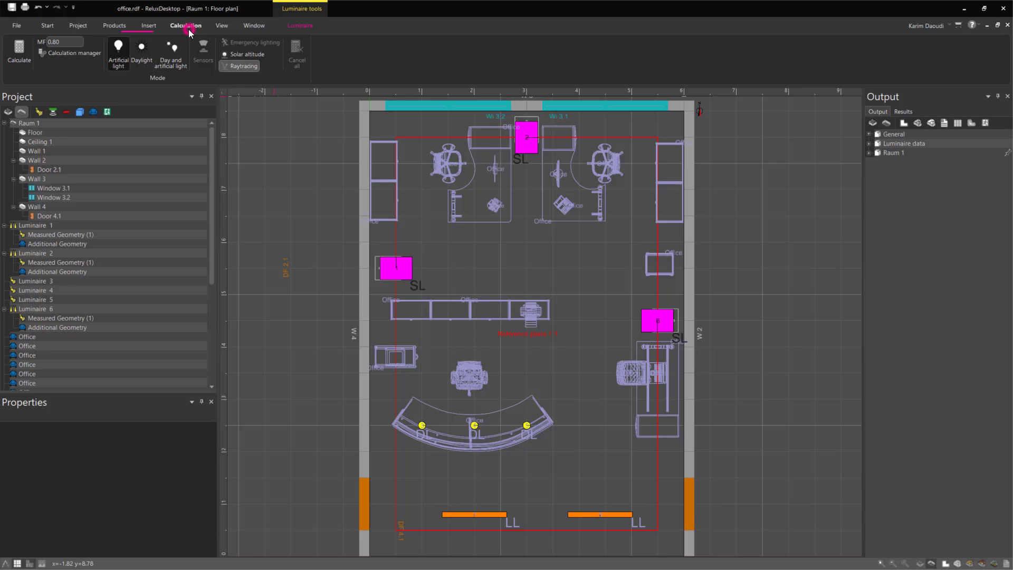
{"action": "left_click", "coordinate": [22, 52]}
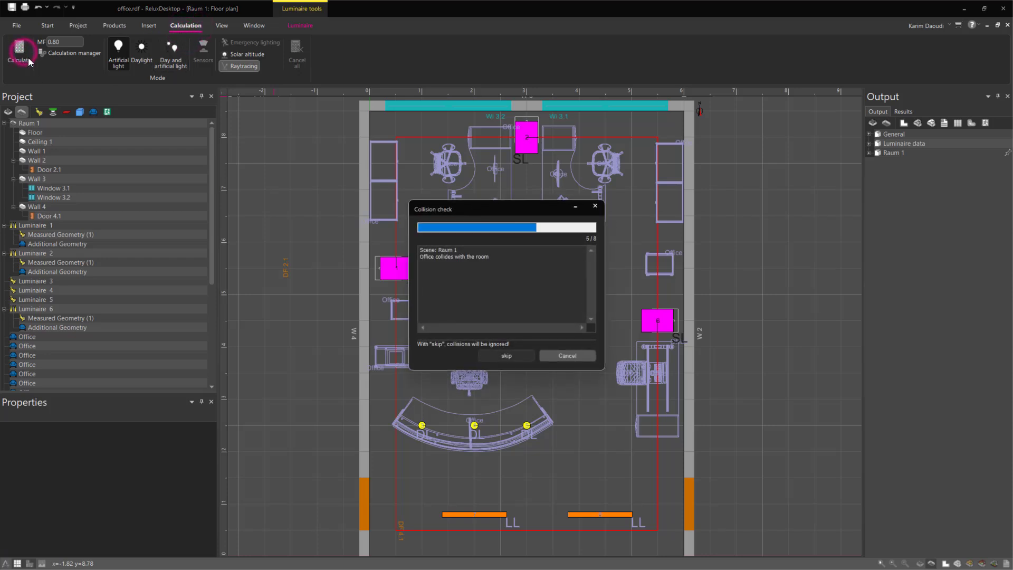
{"action": "left_click", "coordinate": [511, 355]}
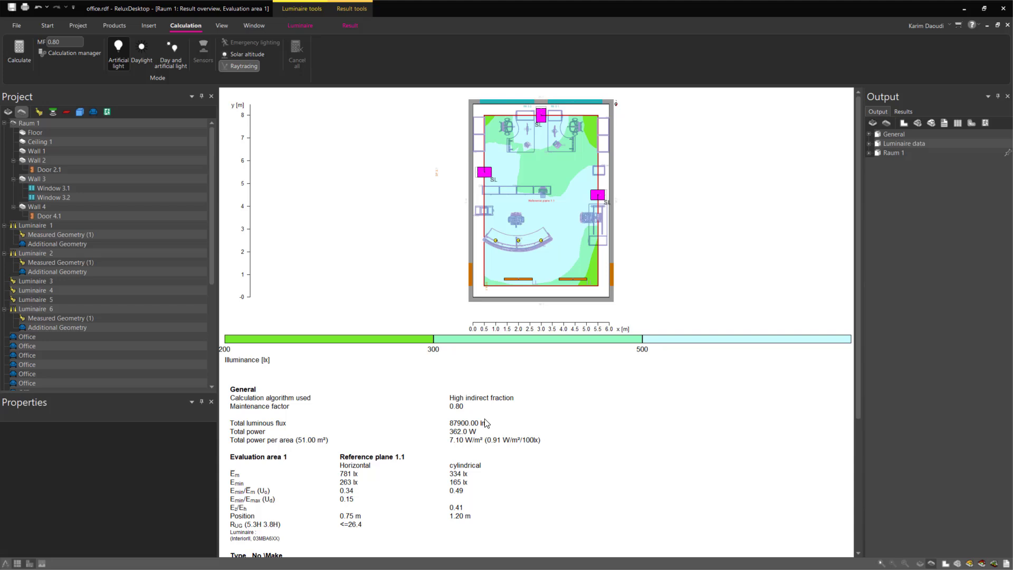
{"action": "scroll", "coordinate": [478, 422], "scroll_direction": "down", "scroll_amount": 1}
{"action": "scroll", "coordinate": [479, 423], "scroll_direction": "down", "scroll_amount": 3}
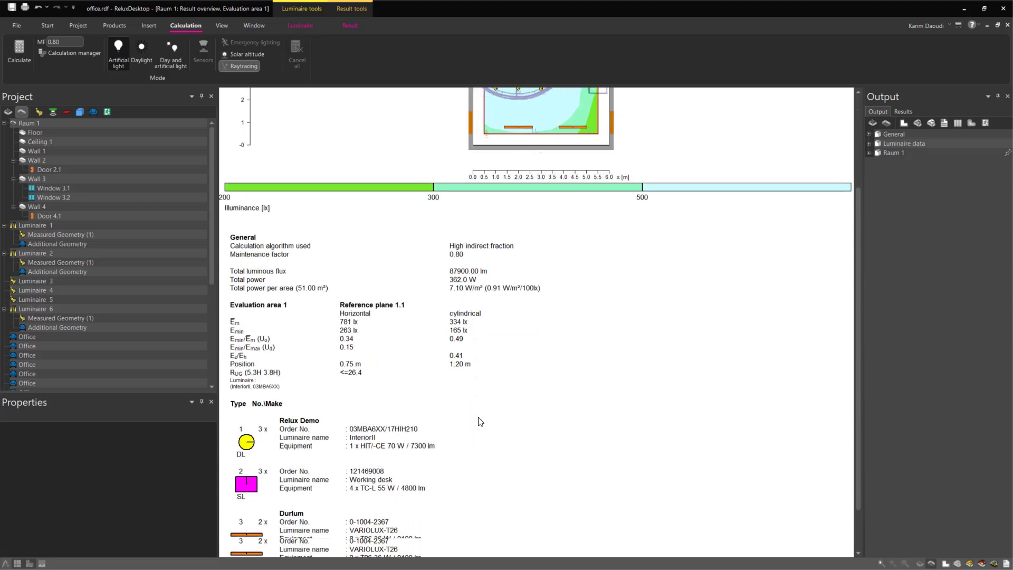
{"action": "scroll", "coordinate": [479, 421], "scroll_direction": "down", "scroll_amount": 1}
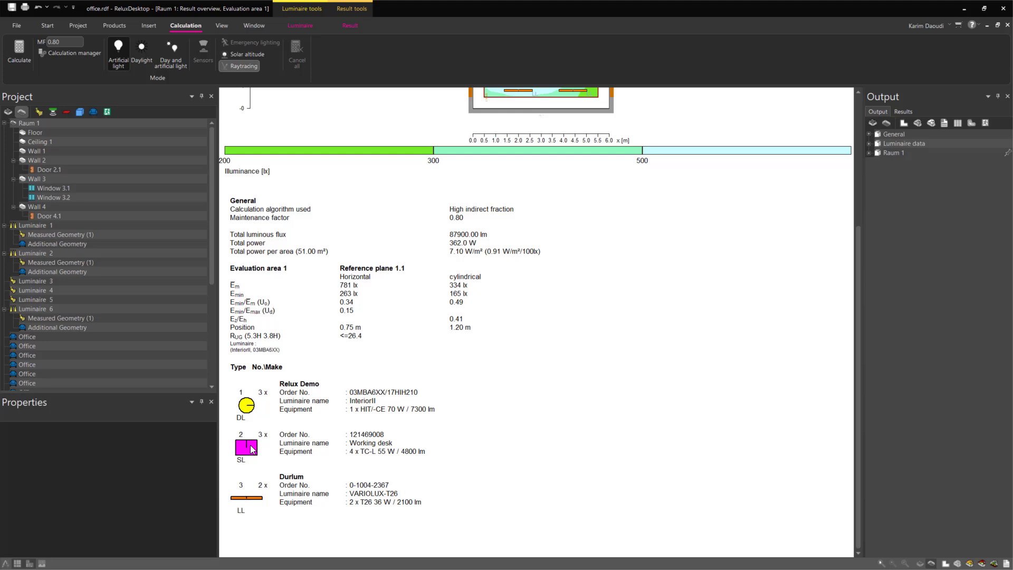
- Expand the Raum 1 output tree and view the Luminaire data/Room elements report
{"action": "left_click", "coordinate": [870, 153]}
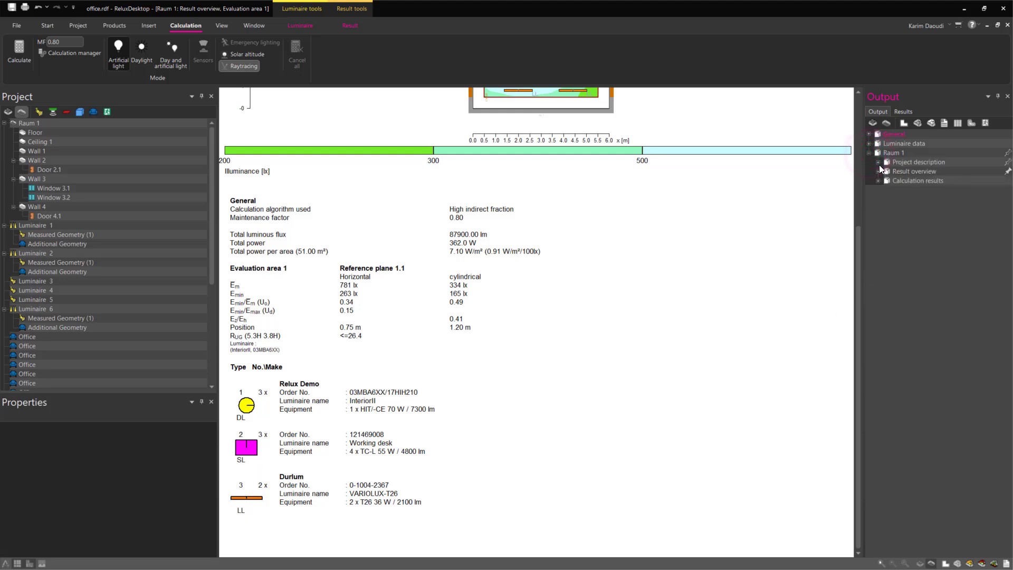
{"action": "left_click", "coordinate": [878, 162]}
{"action": "left_click", "coordinate": [879, 236]}
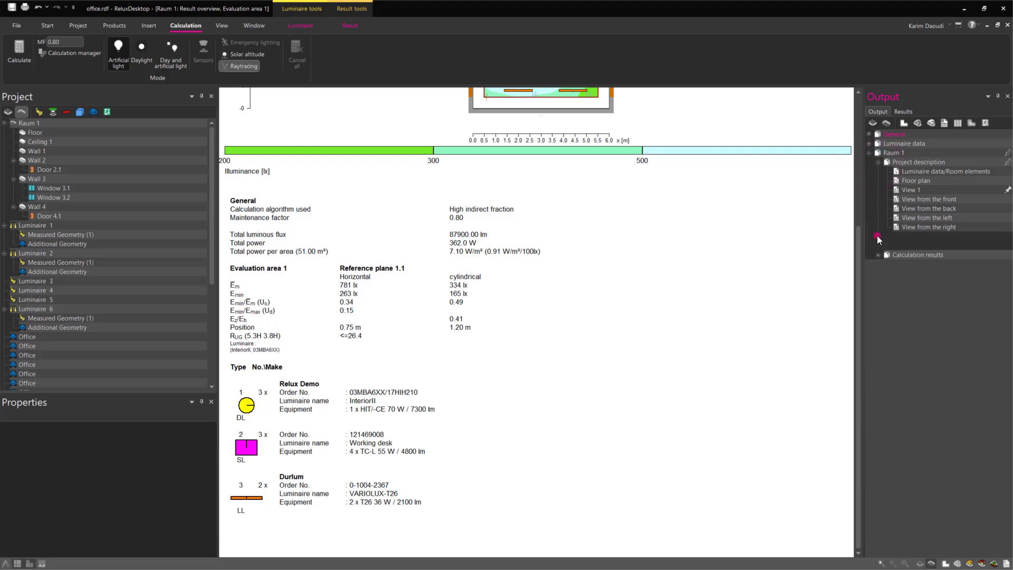
{"action": "left_click", "coordinate": [879, 256]}
{"action": "left_click", "coordinate": [918, 172]}
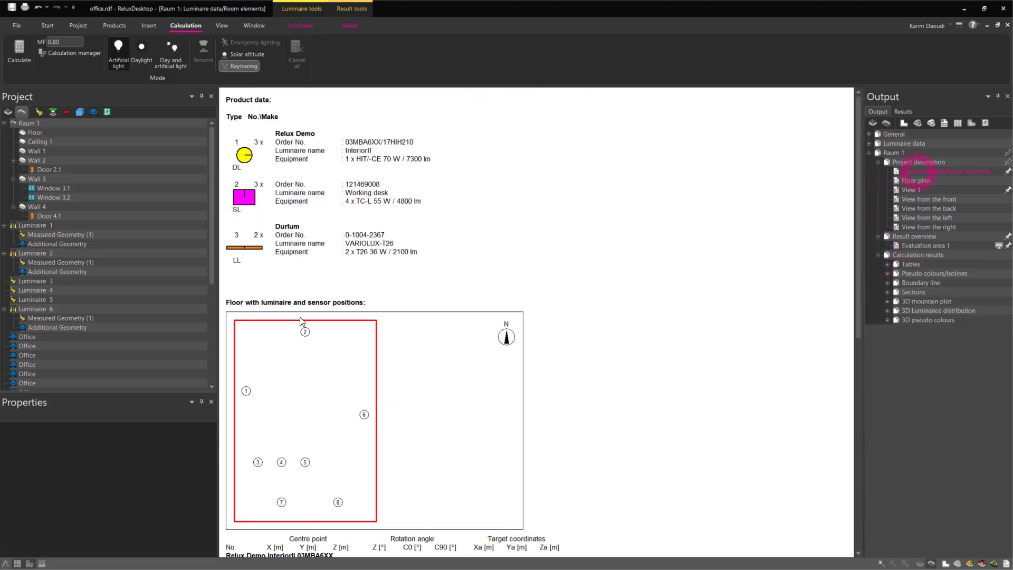
{"action": "scroll", "coordinate": [322, 304], "scroll_direction": "down", "scroll_amount": 2}
{"action": "scroll", "coordinate": [323, 303], "scroll_direction": "down", "scroll_amount": 3}
{"action": "scroll", "coordinate": [323, 301], "scroll_direction": "down", "scroll_amount": 2}
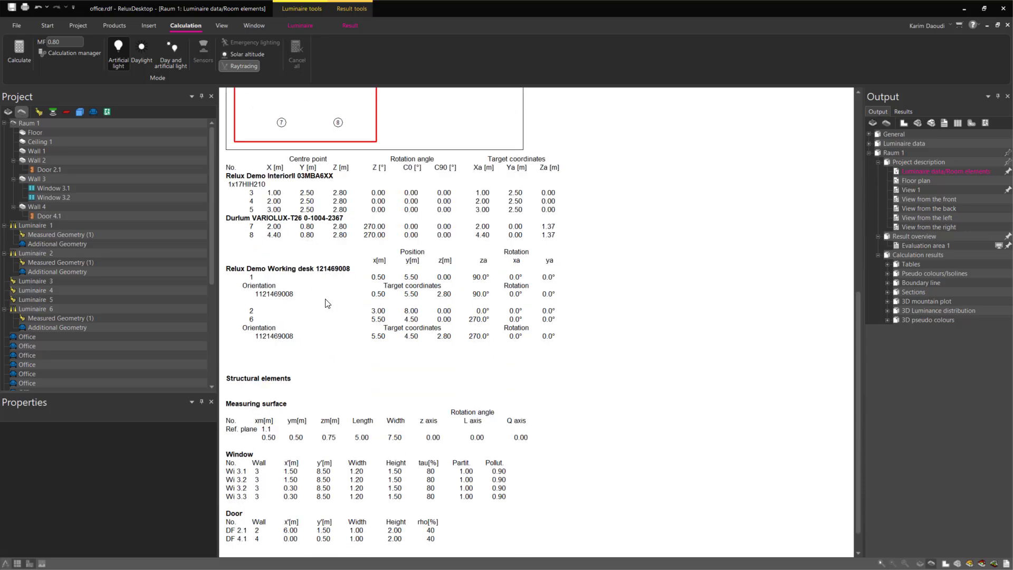
{"action": "scroll", "coordinate": [327, 302], "scroll_direction": "up", "scroll_amount": 1}
{"action": "scroll", "coordinate": [327, 300], "scroll_direction": "up", "scroll_amount": 4}
{"action": "scroll", "coordinate": [328, 300], "scroll_direction": "up", "scroll_amount": 2}
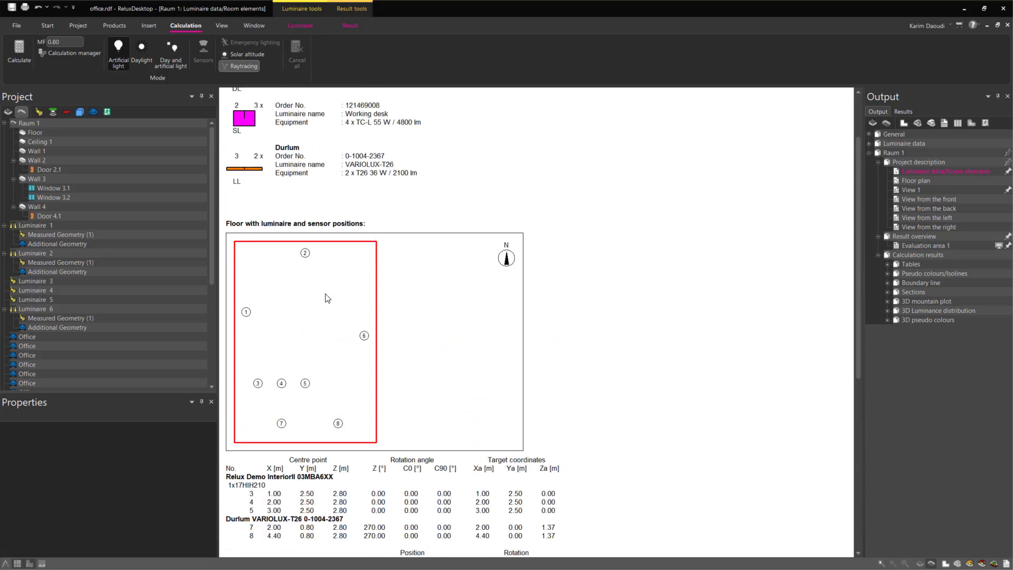
{"action": "scroll", "coordinate": [327, 298], "scroll_direction": "up", "scroll_amount": 2}
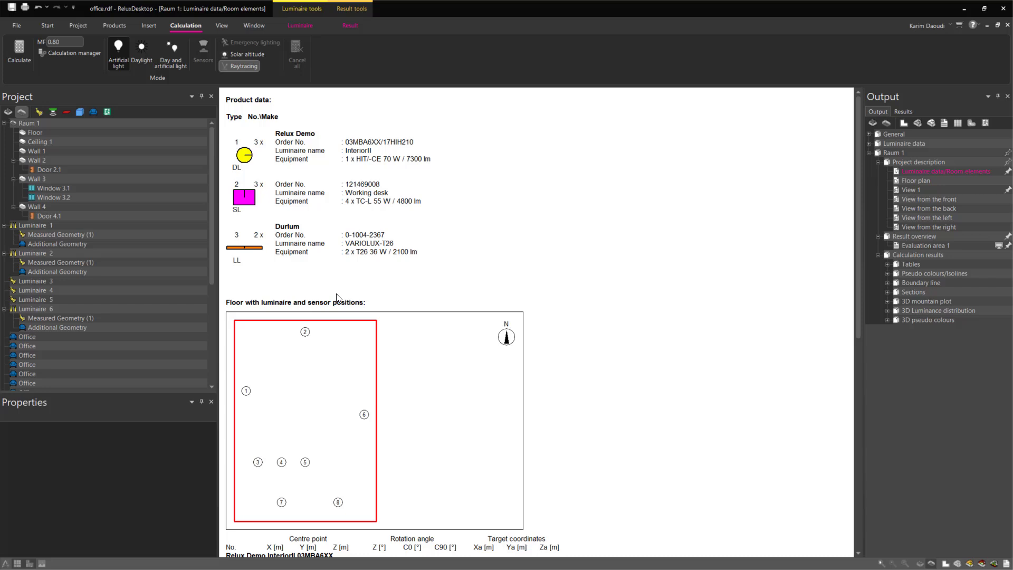
- Start a dxf/dwg export of the scene from File > Export
{"action": "left_click", "coordinate": [18, 25]}
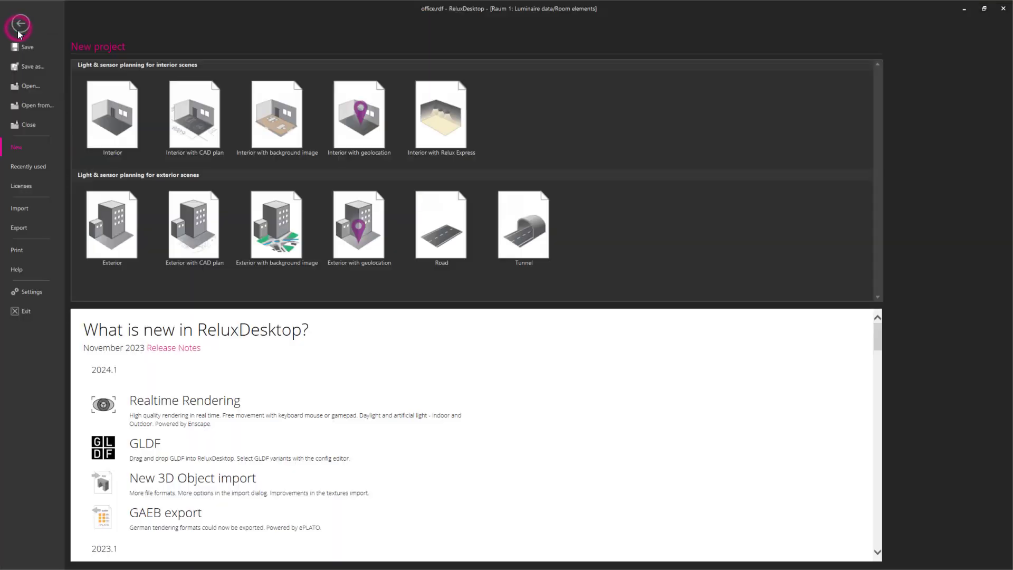
{"action": "left_click", "coordinate": [39, 223]}
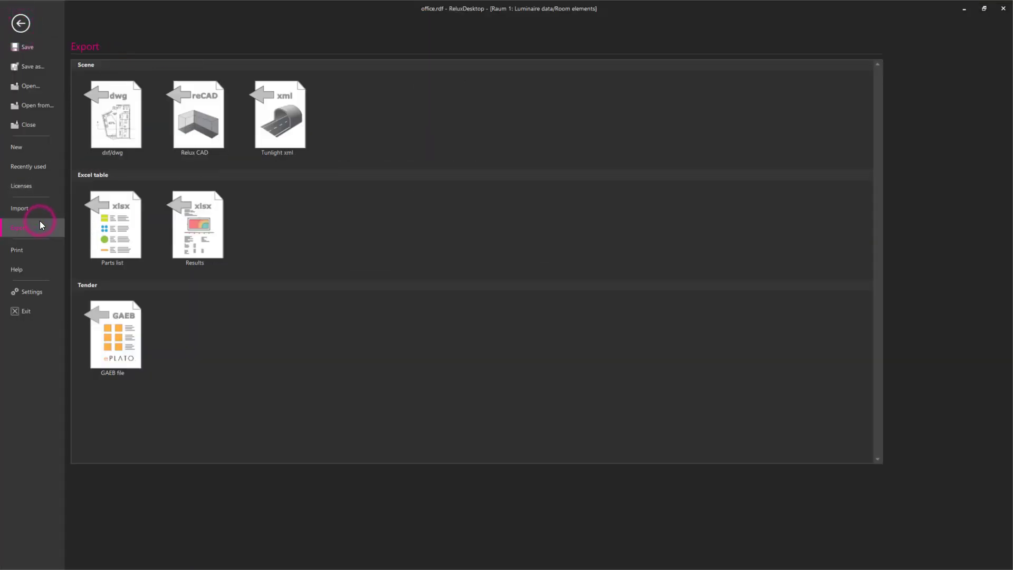
{"action": "left_click", "coordinate": [139, 116]}
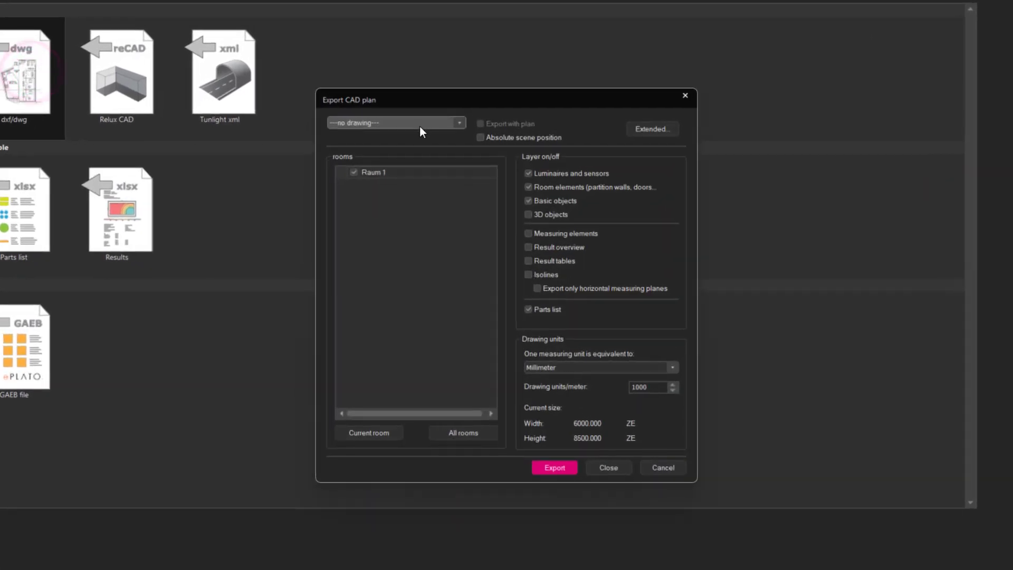
- Edit the Luminaire label and Description parts list columns in Extended options, then confirm
{"action": "left_click", "coordinate": [647, 129]}
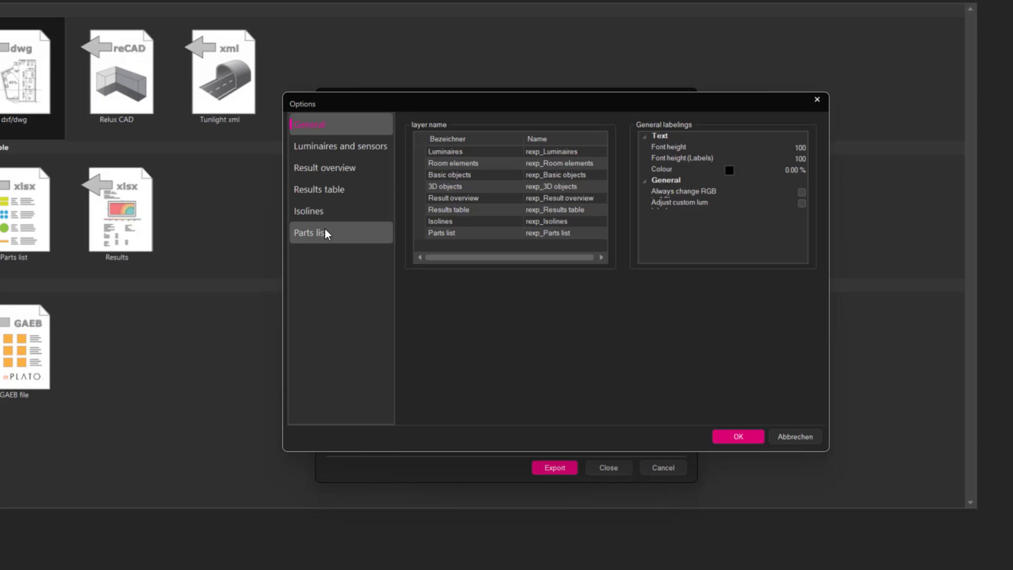
{"action": "left_click", "coordinate": [332, 231]}
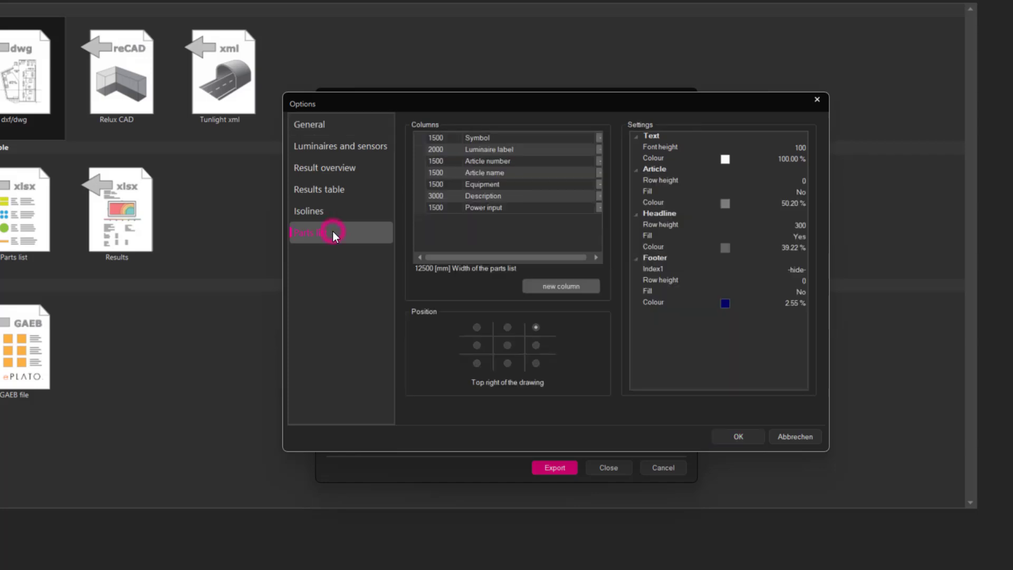
{"action": "left_click", "coordinate": [513, 150]}
{"action": "left_click", "coordinate": [443, 150]}
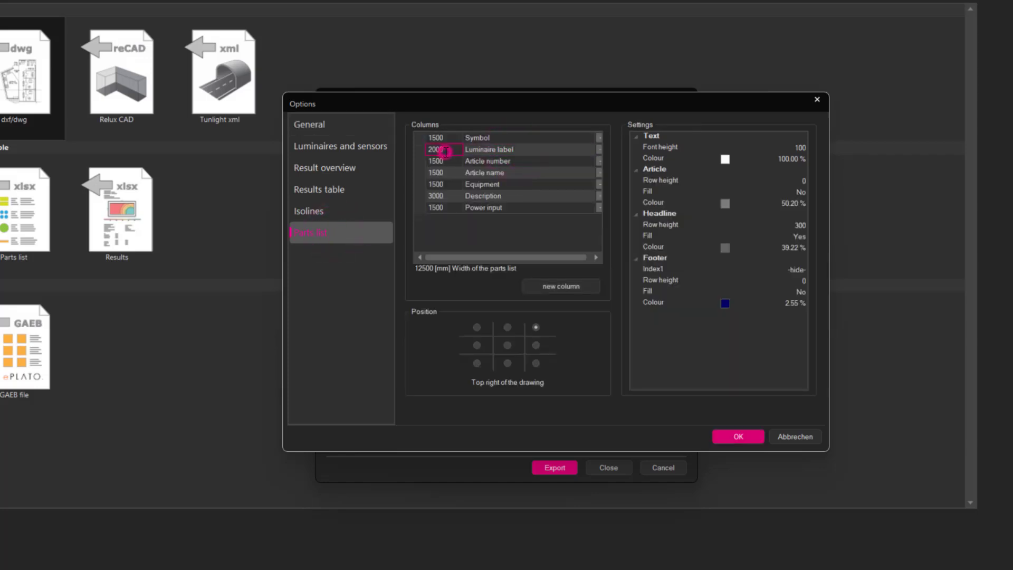
{"action": "left_click", "coordinate": [487, 196]}
{"action": "left_click", "coordinate": [438, 195]}
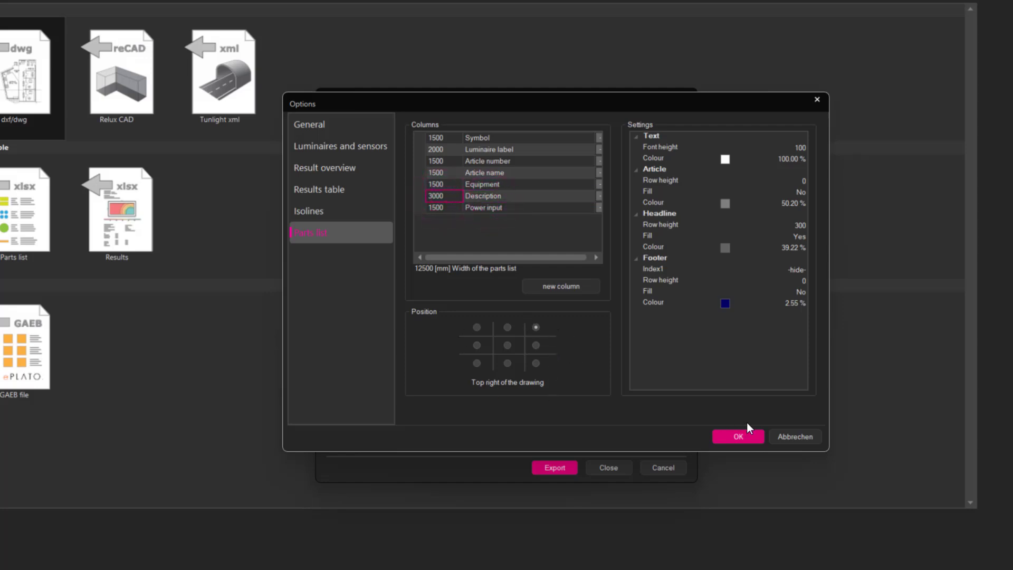
{"action": "left_click", "coordinate": [745, 436]}
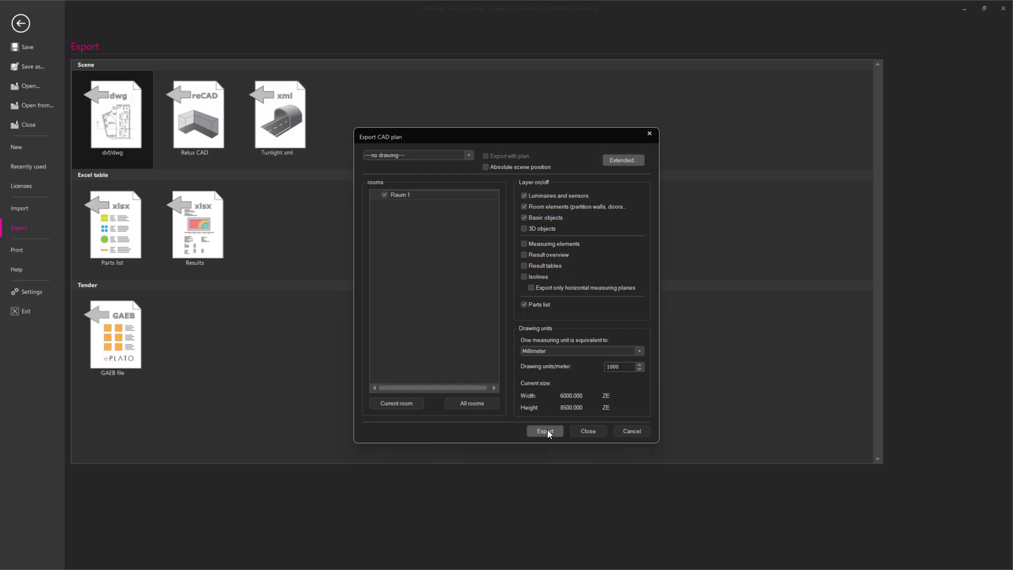
- Export the plan as 'office.Office Example 1.dwg', choosing the Desktop as save location
{"action": "left_click", "coordinate": [547, 431]}
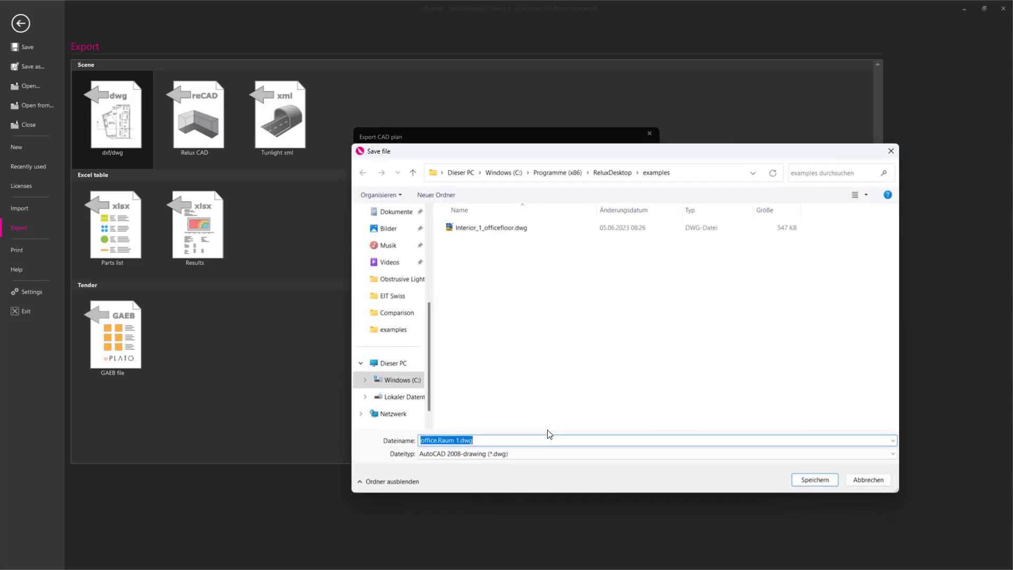
{"action": "left_click", "coordinate": [460, 443]}
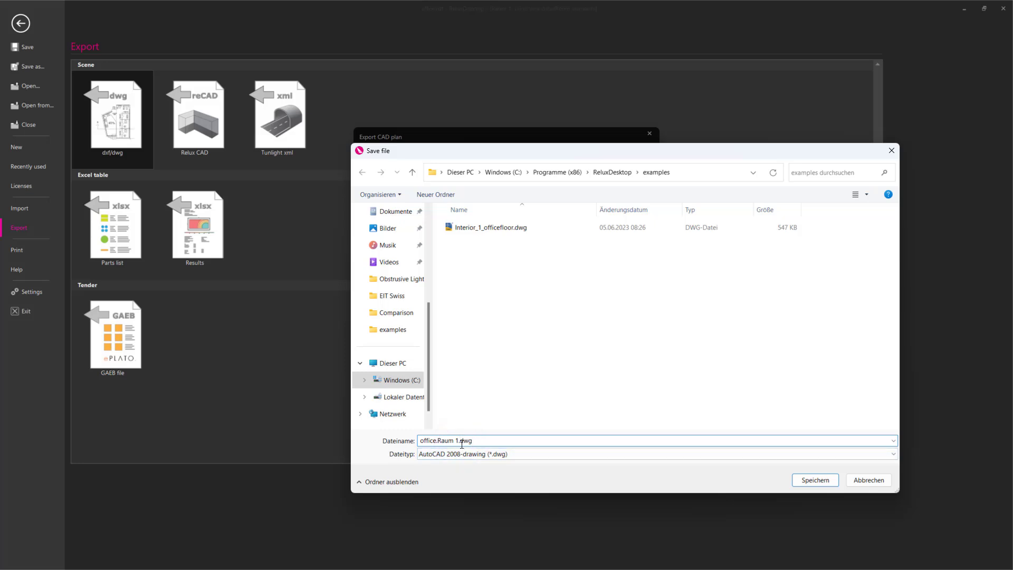
{"action": "left_click_drag", "start_coordinate": [458, 442], "coordinate": [439, 443]}
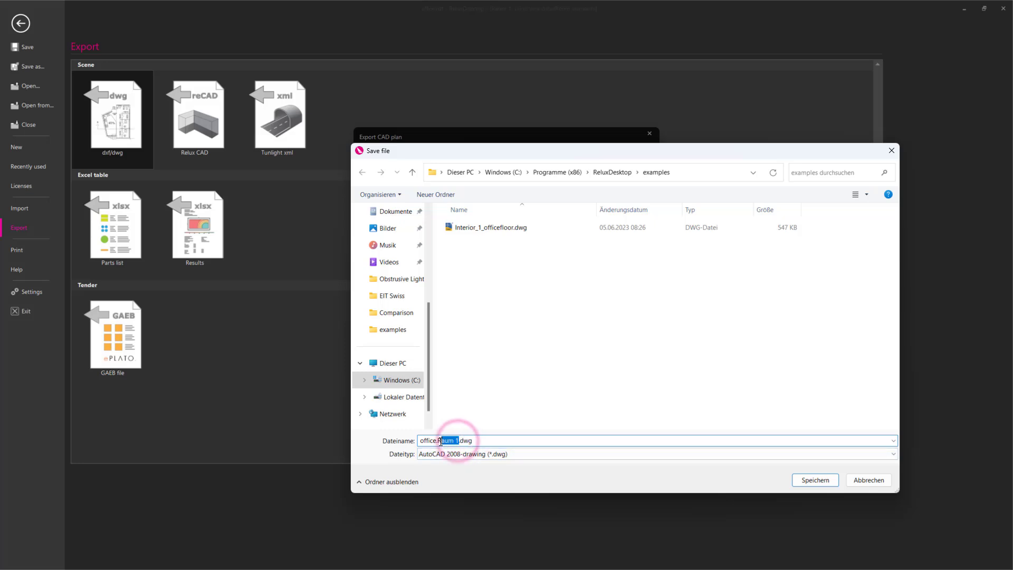
{"action": "type", "text": "Office Exa"}
{"action": "type", "text": "mple"}
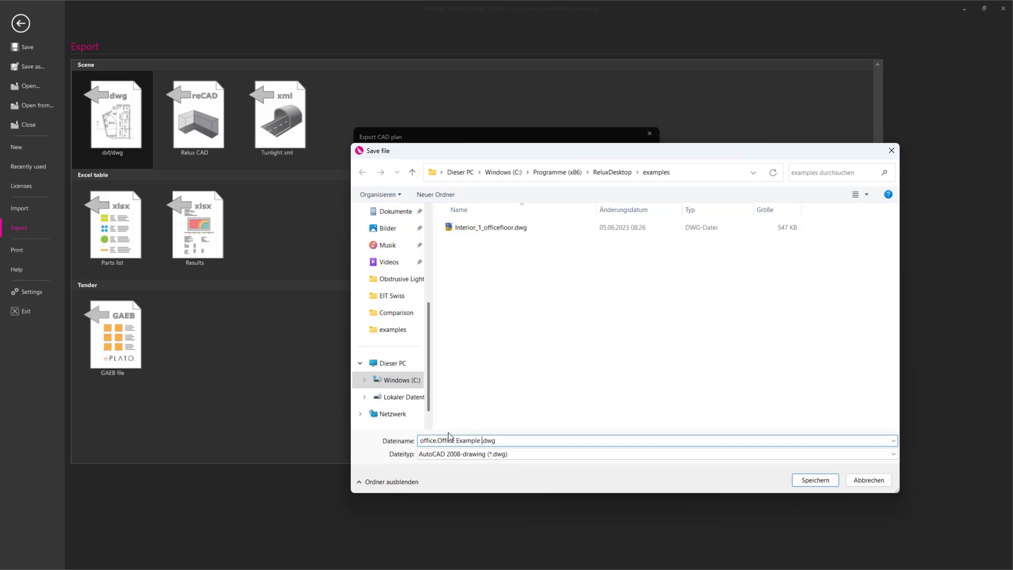
{"action": "left_click", "coordinate": [805, 482]}
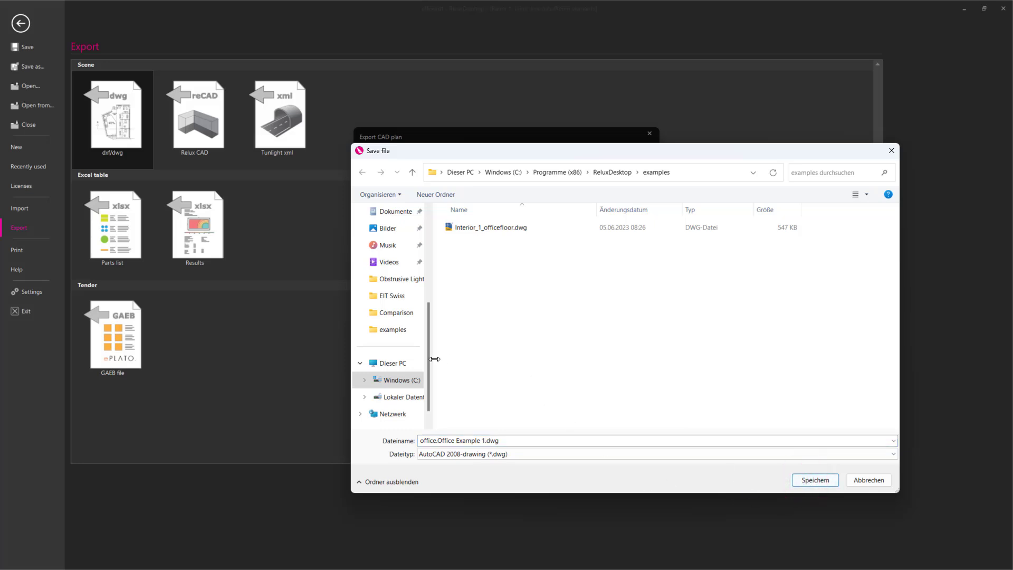
{"action": "left_click_drag", "start_coordinate": [433, 407], "coordinate": [430, 340]}
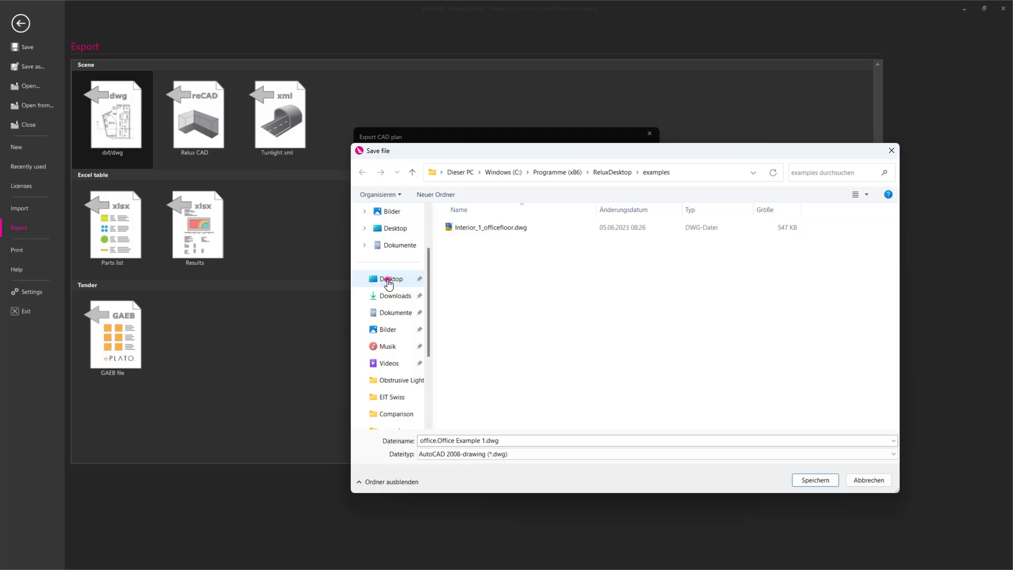
{"action": "left_click", "coordinate": [389, 279]}
- Save the DWG to the Desktop and zoom to the drawing extents in AutoCAD
{"action": "left_click", "coordinate": [808, 481]}
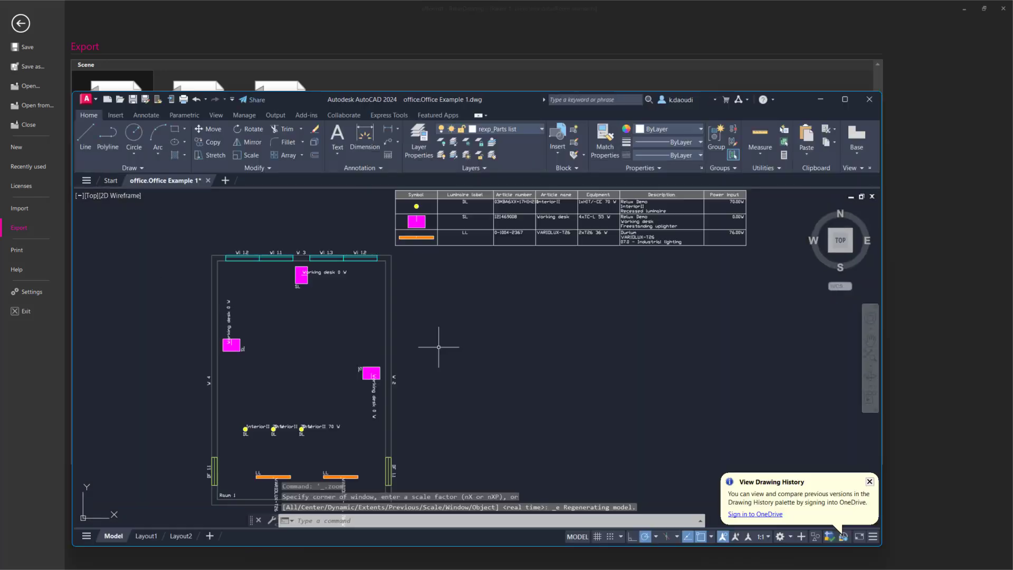
{"action": "middle_click", "coordinate": [506, 325]}
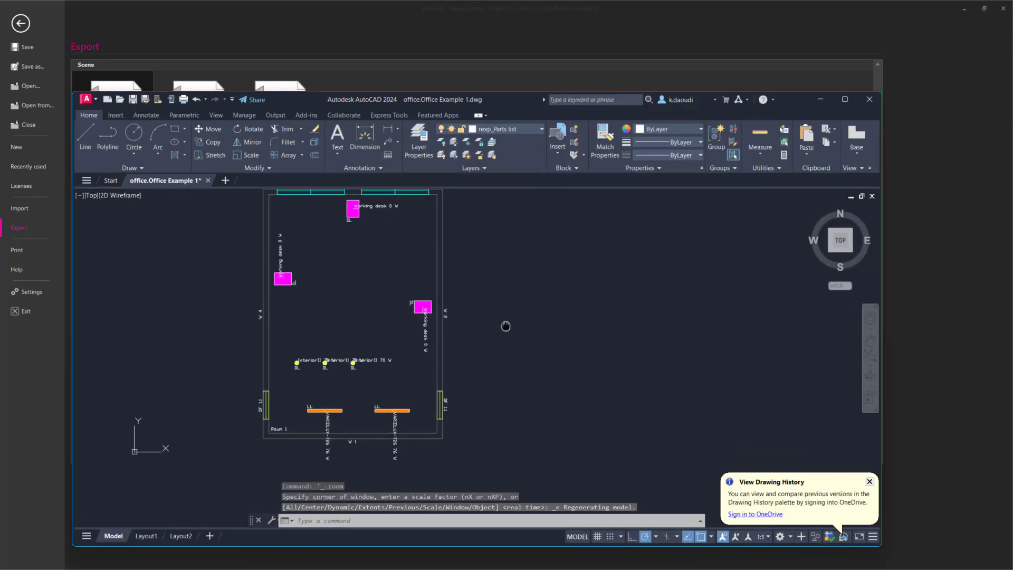
{"action": "scroll", "coordinate": [476, 352], "scroll_direction": "up", "scroll_amount": 2}
{"action": "scroll", "coordinate": [338, 380], "scroll_direction": "up", "scroll_amount": 2}
{"action": "scroll", "coordinate": [348, 405], "scroll_direction": "up", "scroll_amount": 2}
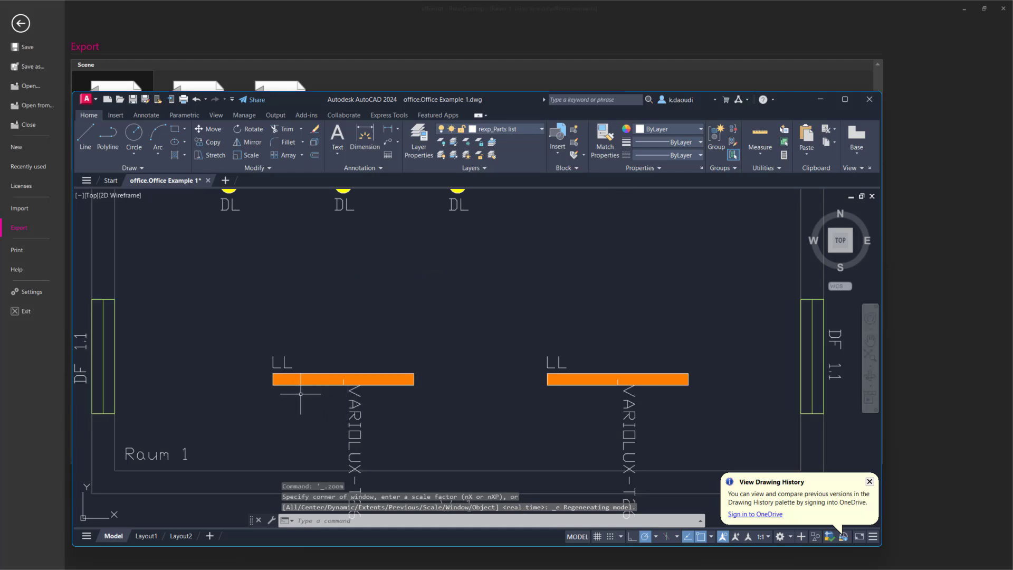
{"action": "scroll", "coordinate": [303, 389], "scroll_direction": "down", "scroll_amount": 2}
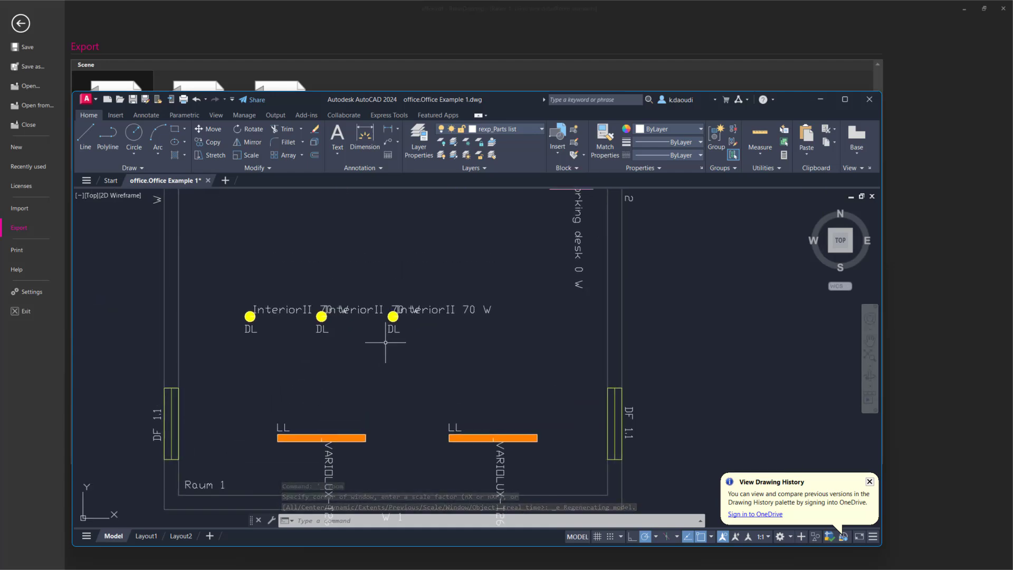
{"action": "scroll", "coordinate": [389, 317], "scroll_direction": "up", "scroll_amount": 2}
{"action": "scroll", "coordinate": [389, 389], "scroll_direction": "up", "scroll_amount": 2}
{"action": "scroll", "coordinate": [380, 385], "scroll_direction": "up", "scroll_amount": 2}
{"action": "scroll", "coordinate": [389, 357], "scroll_direction": "up", "scroll_amount": 1}
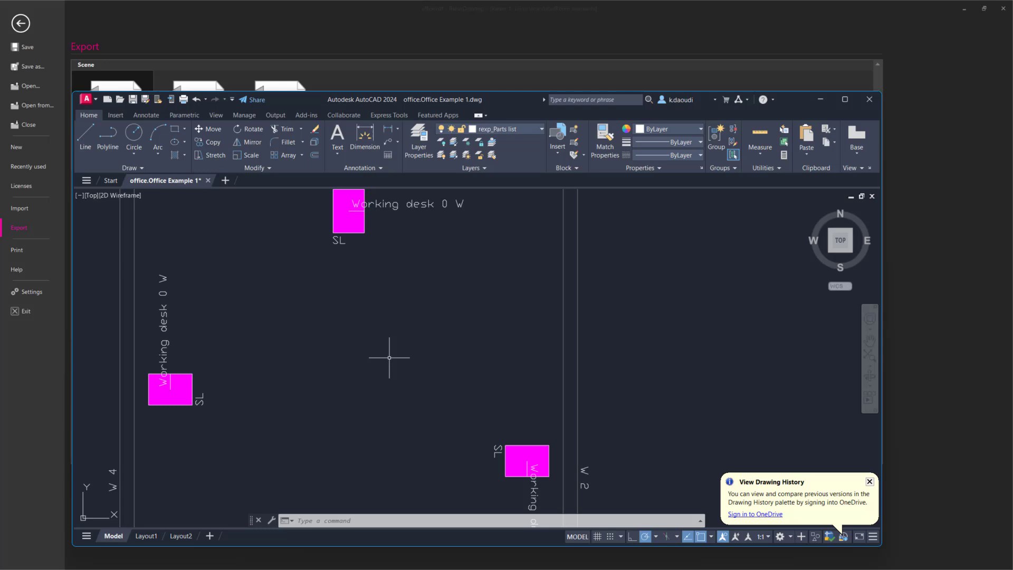
{"action": "scroll", "coordinate": [389, 357], "scroll_direction": "down", "scroll_amount": 3}
{"action": "scroll", "coordinate": [521, 237], "scroll_direction": "up", "scroll_amount": 3}
{"action": "scroll", "coordinate": [531, 232], "scroll_direction": "up", "scroll_amount": 1}
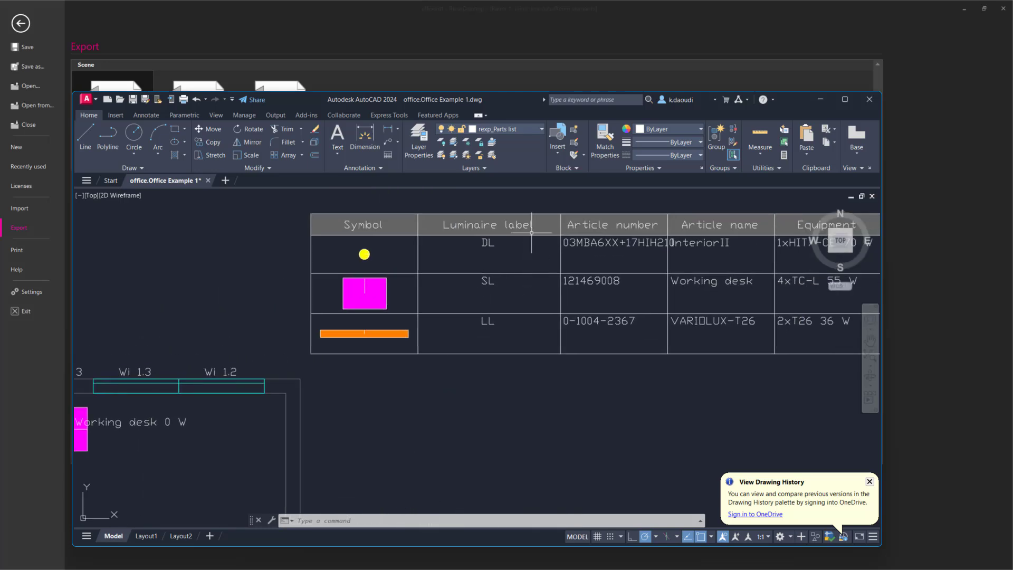
{"action": "scroll", "coordinate": [555, 374], "scroll_direction": "right", "scroll_amount": 3}
{"action": "scroll", "coordinate": [534, 396], "scroll_direction": "right", "scroll_amount": 2}
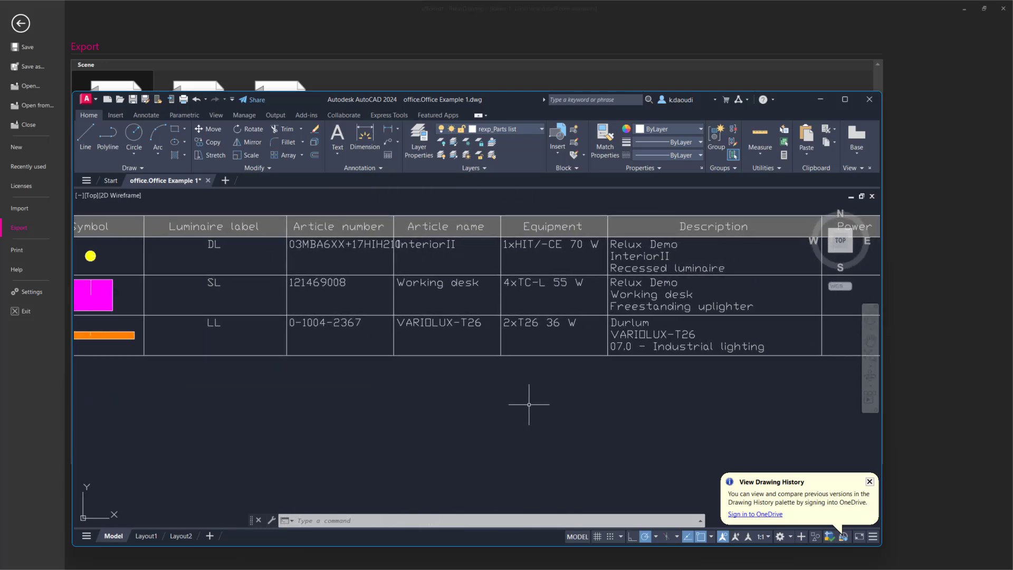
{"action": "scroll", "coordinate": [536, 409], "scroll_direction": "right", "scroll_amount": 2}
{"action": "scroll", "coordinate": [397, 429], "scroll_direction": "right", "scroll_amount": 2}
{"action": "scroll", "coordinate": [583, 380], "scroll_direction": "down", "scroll_amount": 2}
{"action": "scroll", "coordinate": [573, 383], "scroll_direction": "down", "scroll_amount": 1}
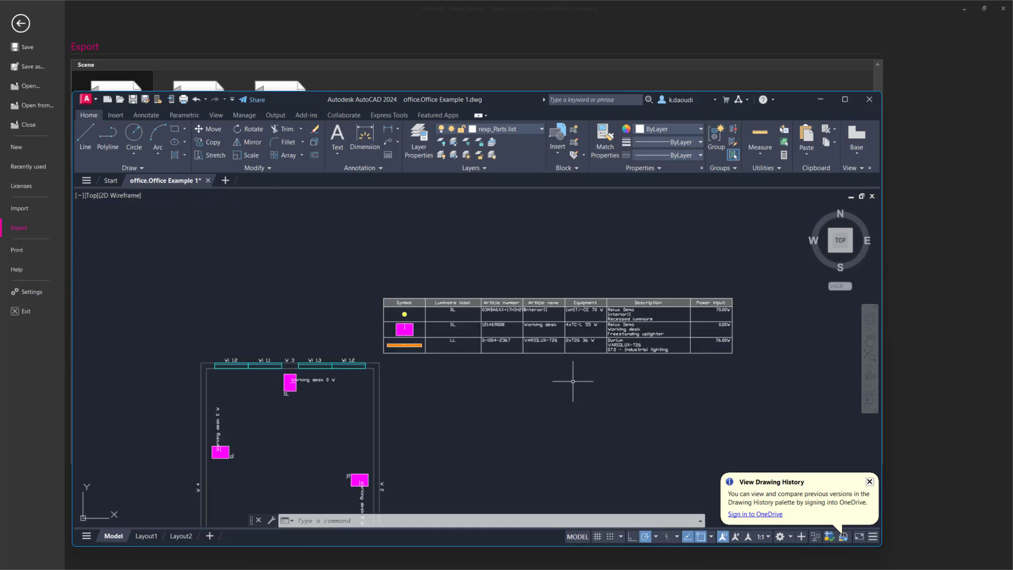
{"action": "scroll", "coordinate": [573, 382], "scroll_direction": "down", "scroll_amount": 2}
{"action": "scroll", "coordinate": [578, 376], "scroll_direction": "down", "scroll_amount": 2}
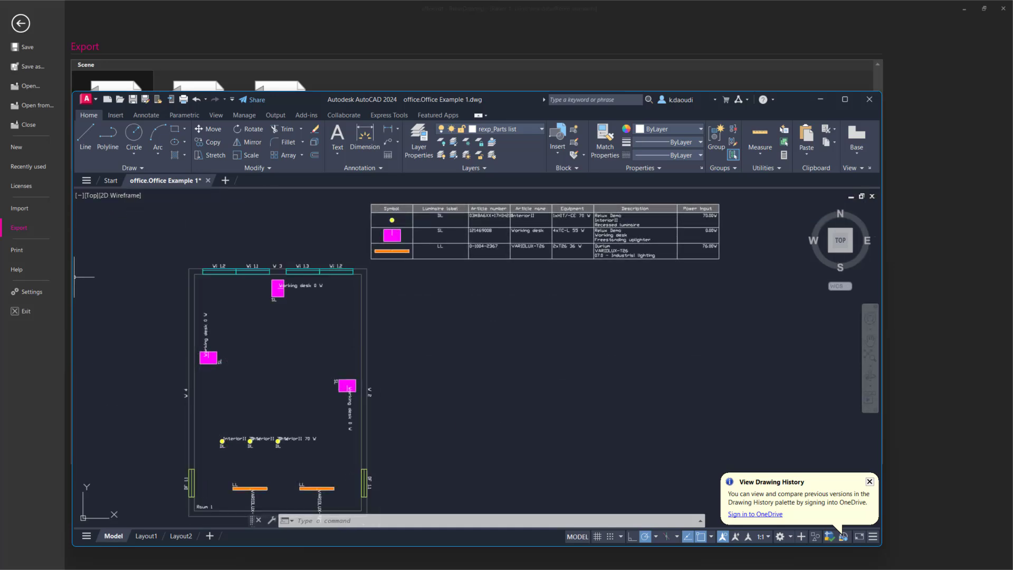